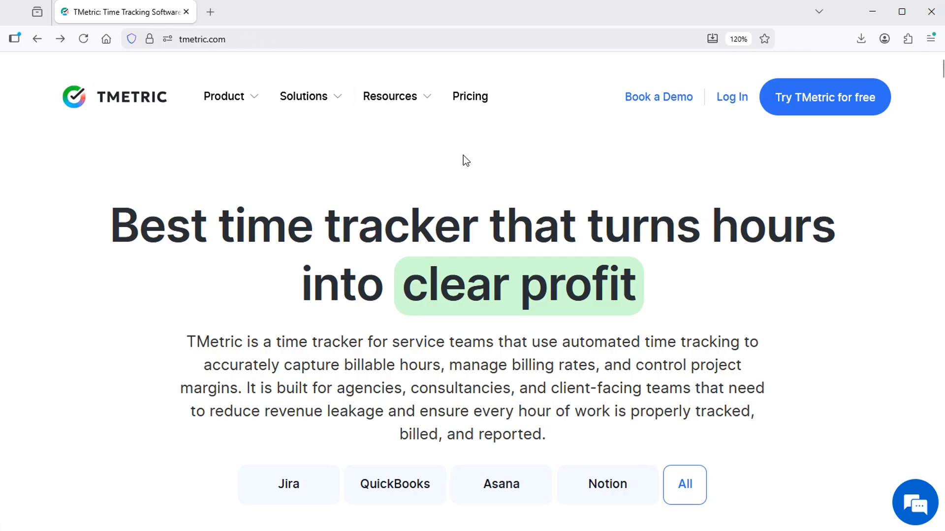
# Open the pricing page and highlight the Free plan's seat limit, unlimited tracking, clients, projects and 50+ web apps.
pyautogui.click(480, 99)
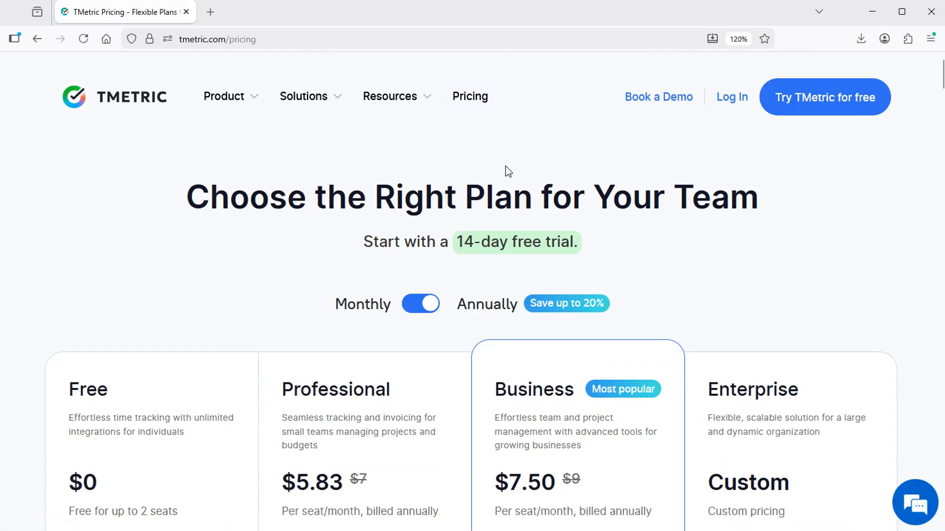
pyautogui.scroll(-3, 409, 195)
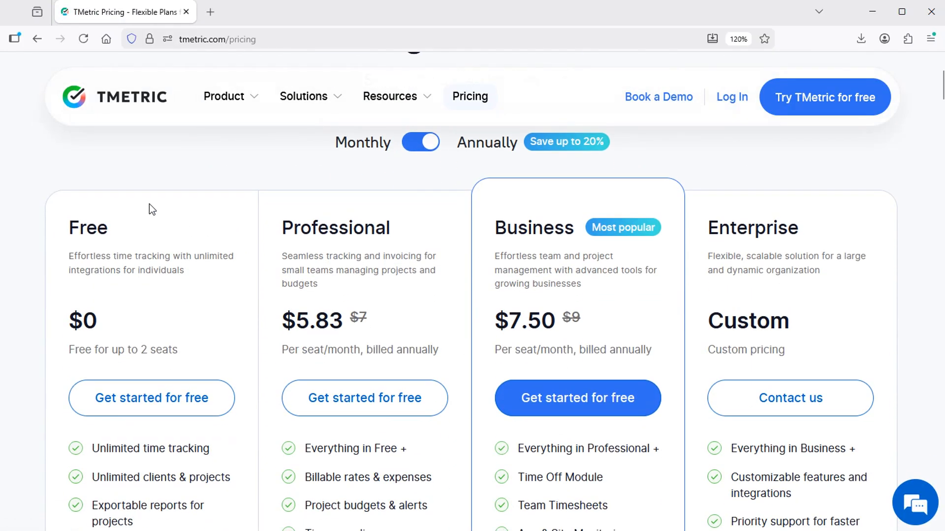
pyautogui.moveTo(142, 349); pyautogui.dragTo(168, 350)
pyautogui.scroll(-5, 233, 293)
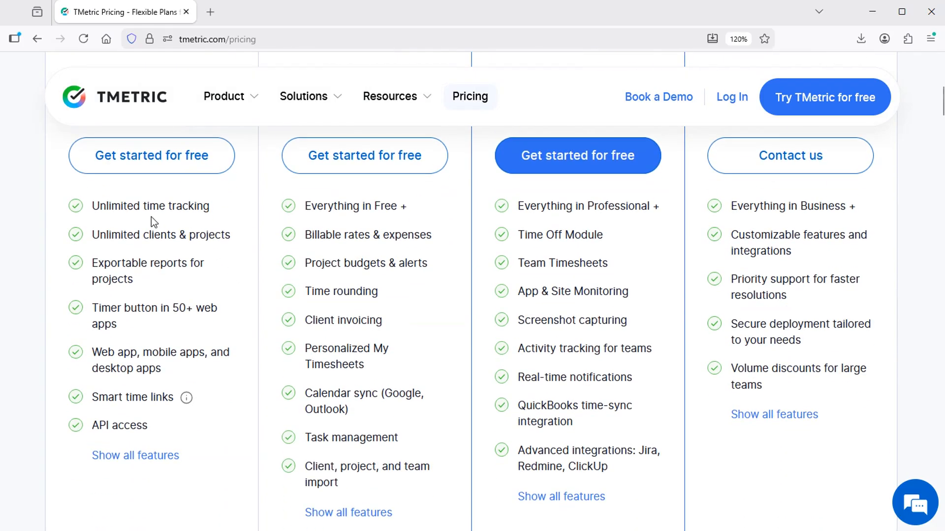
pyautogui.moveTo(152, 209); pyautogui.dragTo(211, 207)
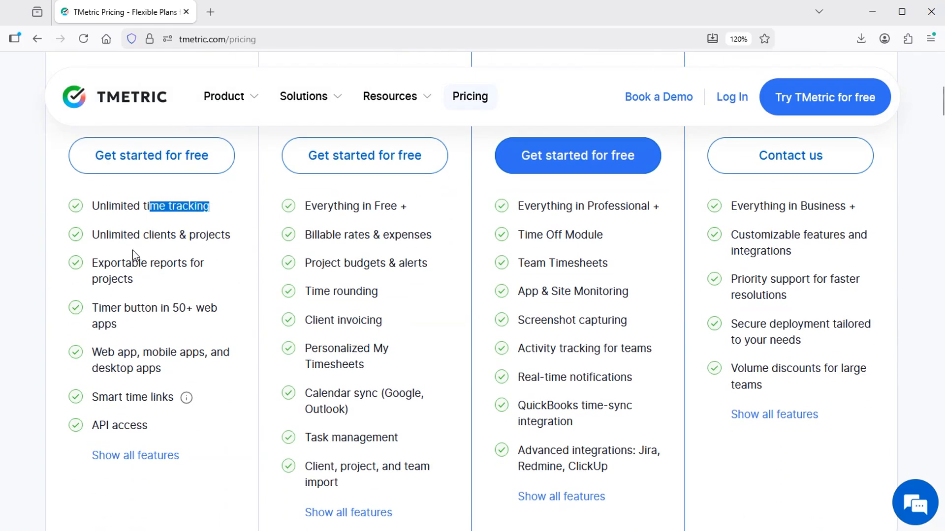
pyautogui.doubleClick(159, 235)
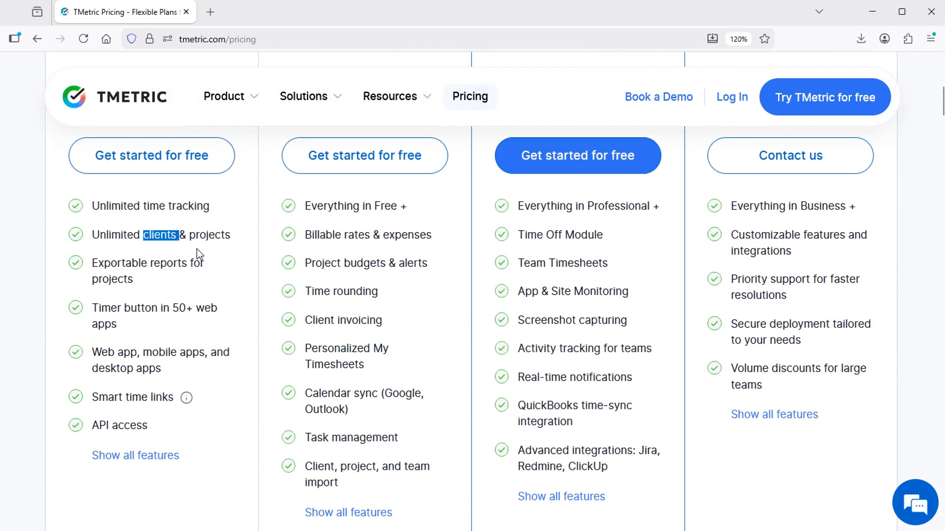
pyautogui.doubleClick(204, 234)
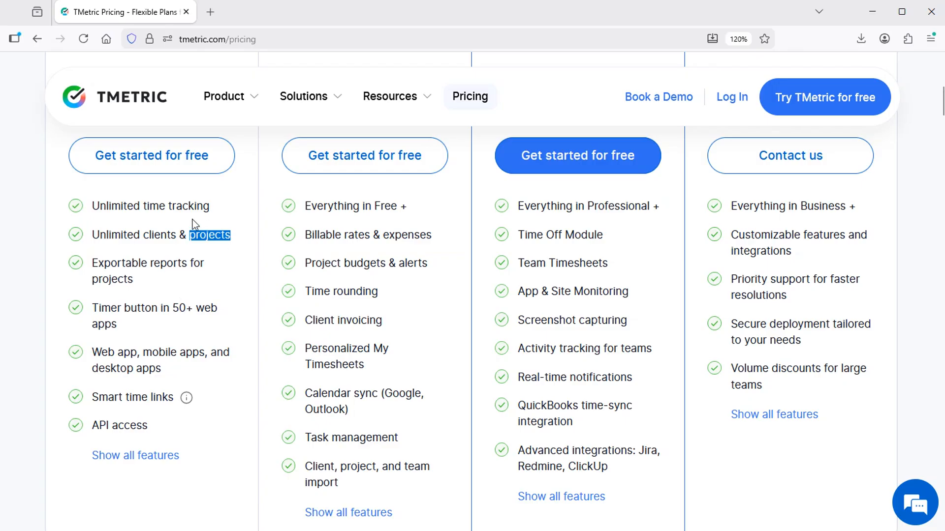
pyautogui.click(173, 306)
pyautogui.moveTo(174, 306); pyautogui.dragTo(197, 308)
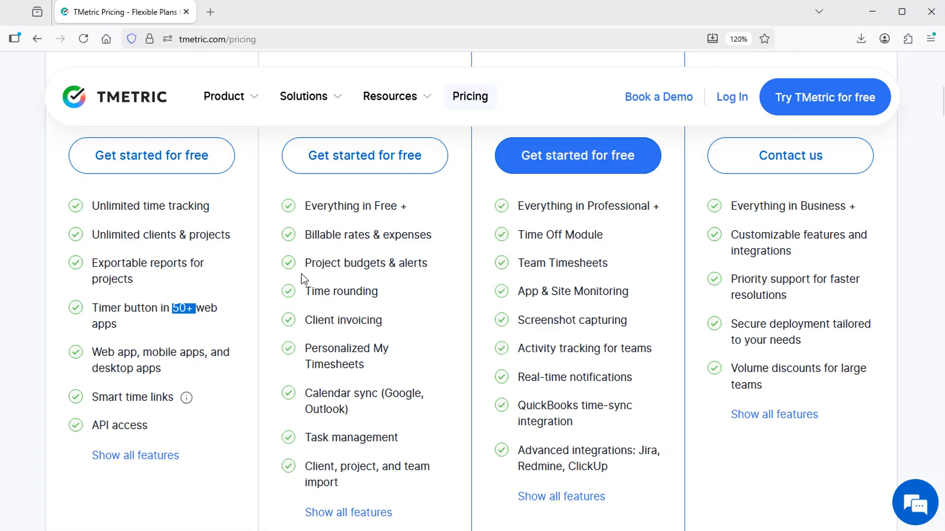
# Highlight the Client invoicing feature and the Professional and Business plan names.
pyautogui.scroll(3, 470, 280)
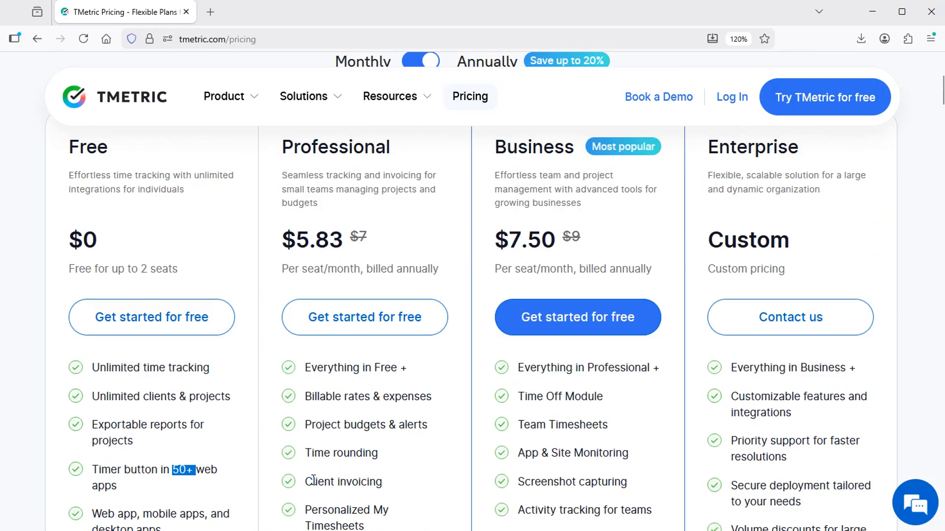
pyautogui.moveTo(306, 488); pyautogui.dragTo(411, 491)
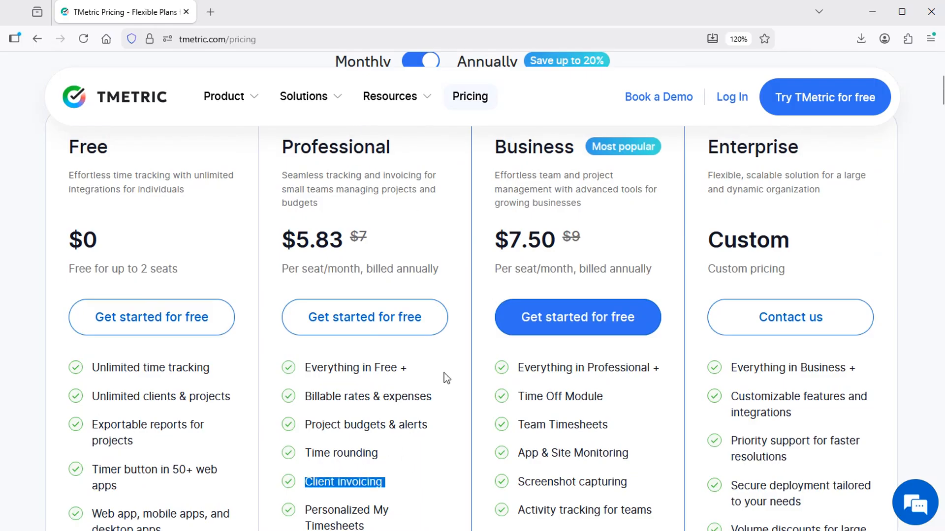
pyautogui.scroll(2, 358, 226)
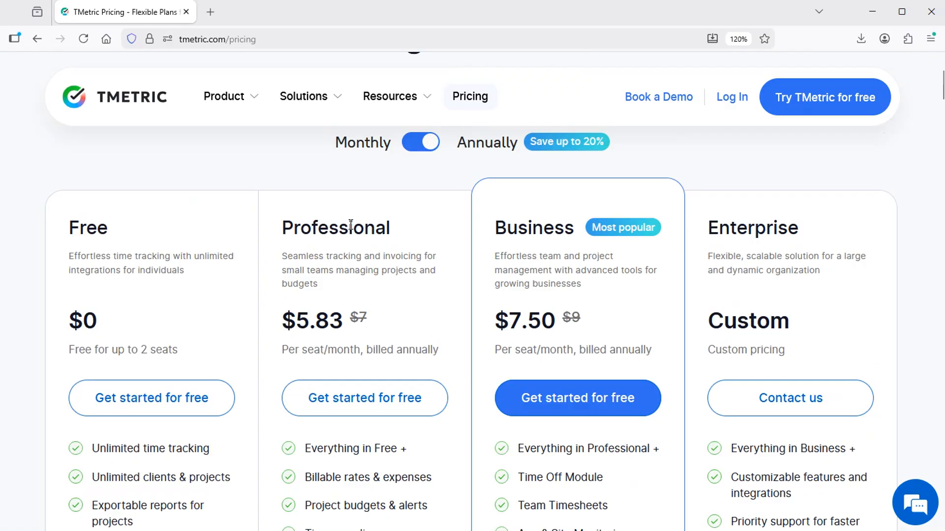
pyautogui.doubleClick(359, 228)
pyautogui.doubleClick(541, 230)
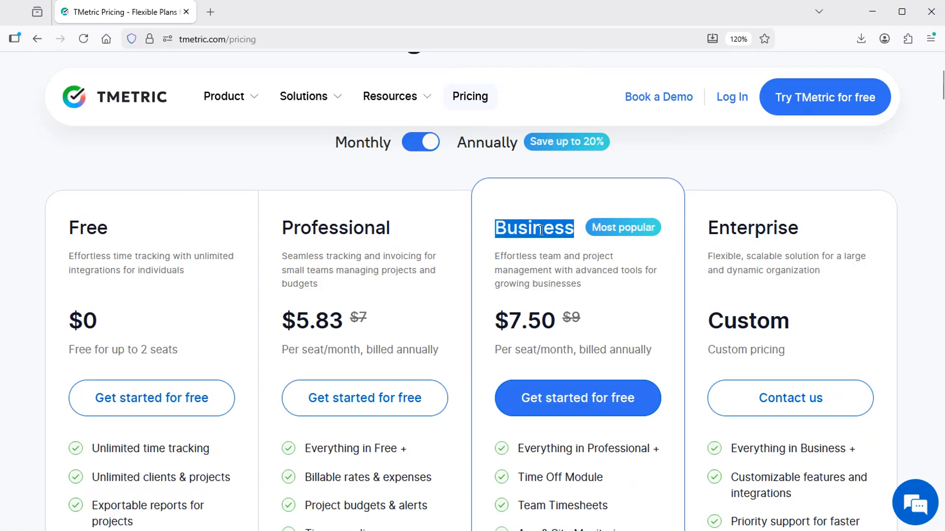
pyautogui.scroll(4, 447, 323)
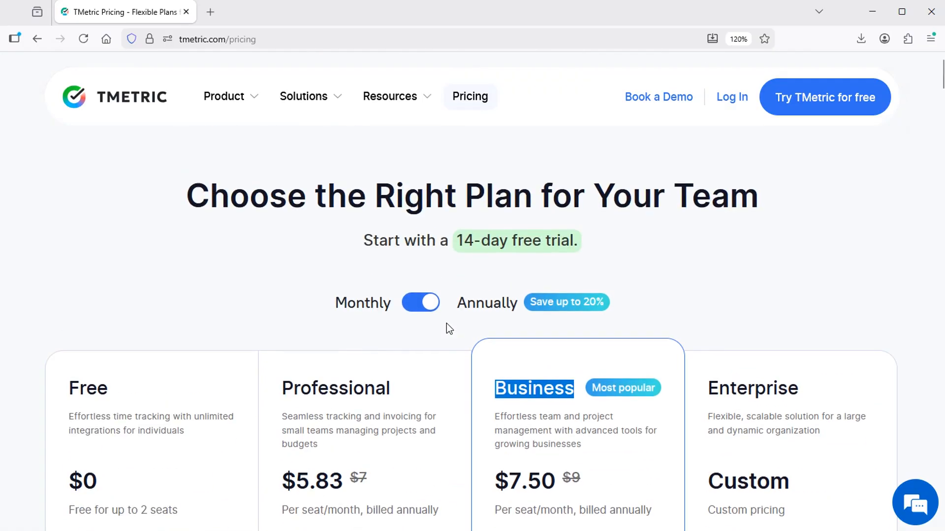
# Log in, review the single workspace member without inviting anyone, and open the Clients list.
pyautogui.click(728, 98)
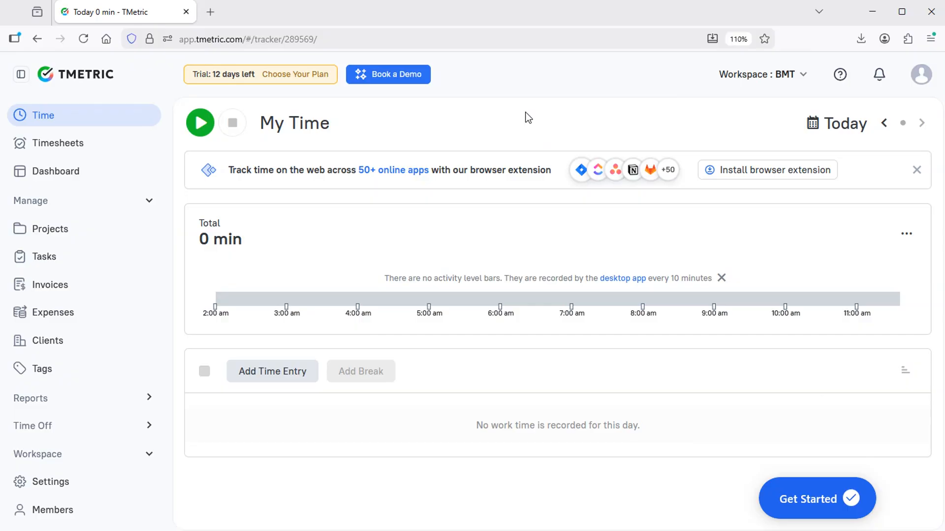
pyautogui.click(62, 510)
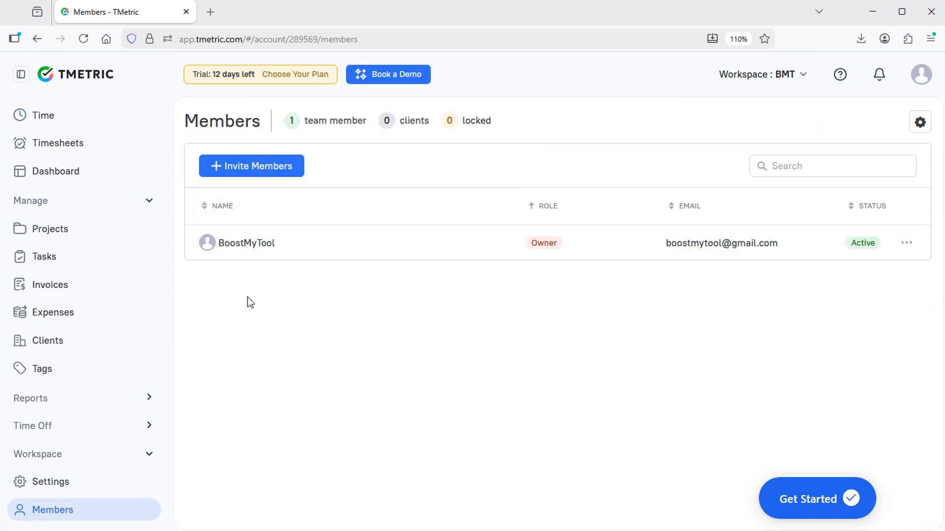
pyautogui.click(252, 169)
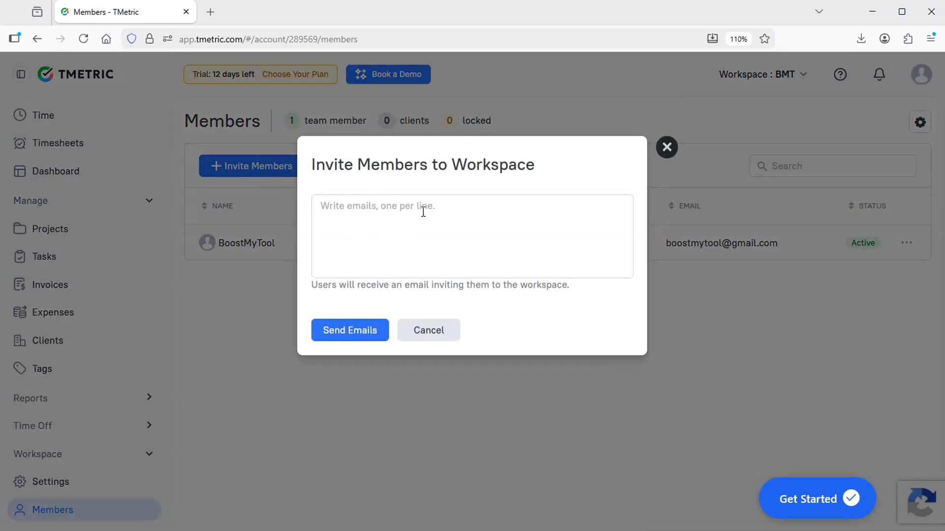
pyautogui.click(439, 329)
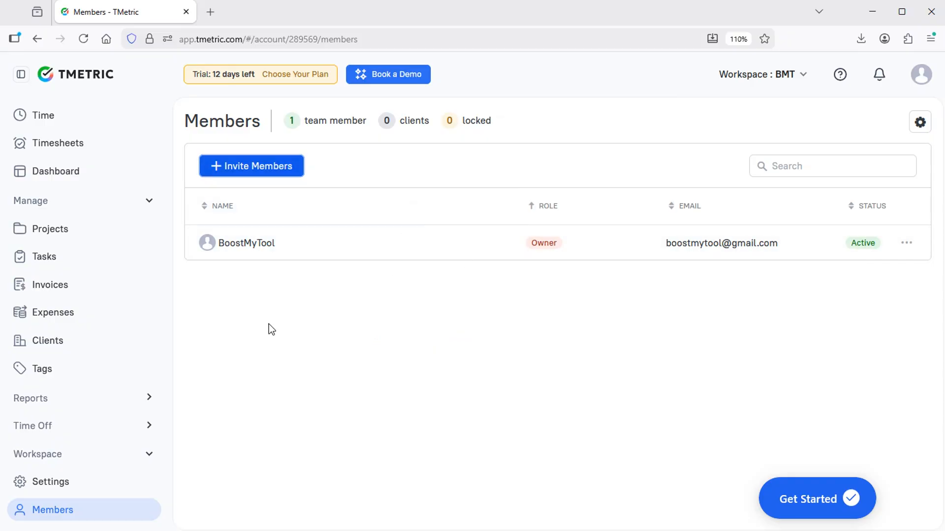
pyautogui.click(48, 342)
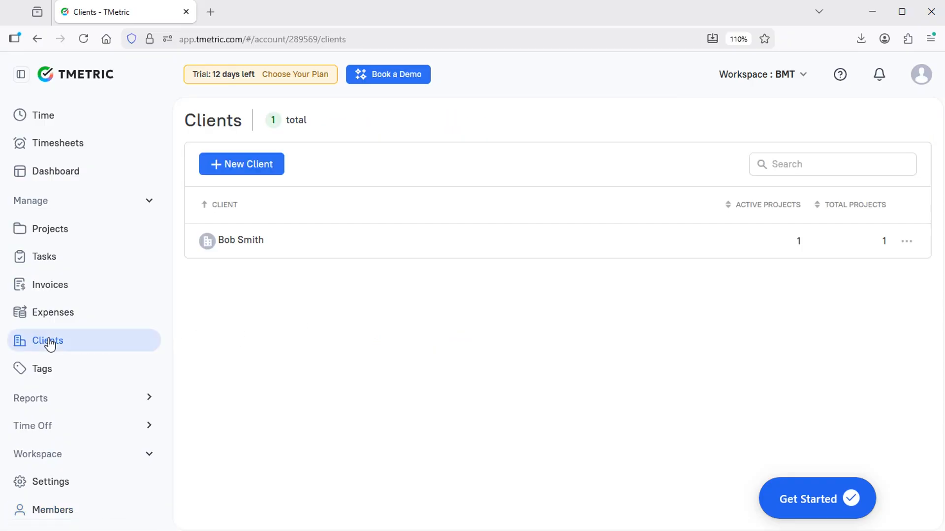
# Create a client with its name and New York address, US Dollar currency and a 35 USD hourly rate.
pyautogui.click(247, 167)
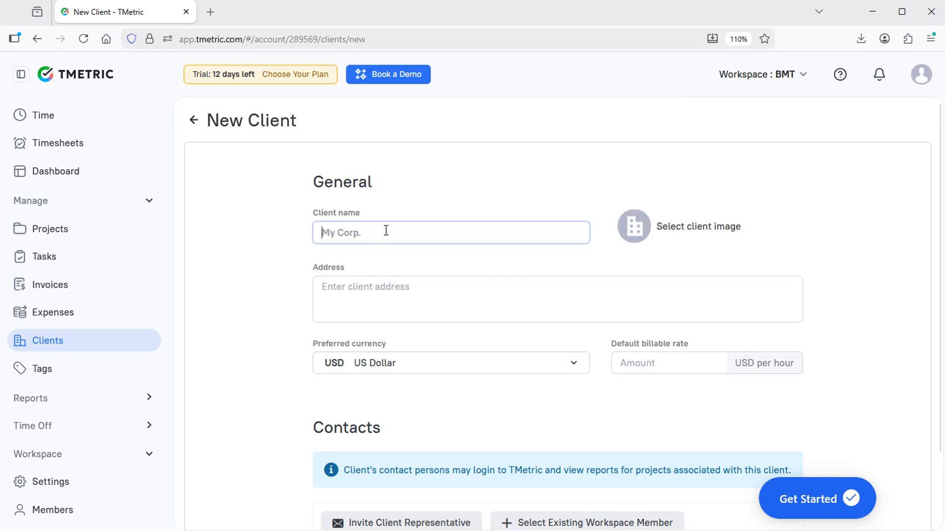
pyautogui.press('Tab')
pyautogui.write('Wall Street Ave, New York City, USA')
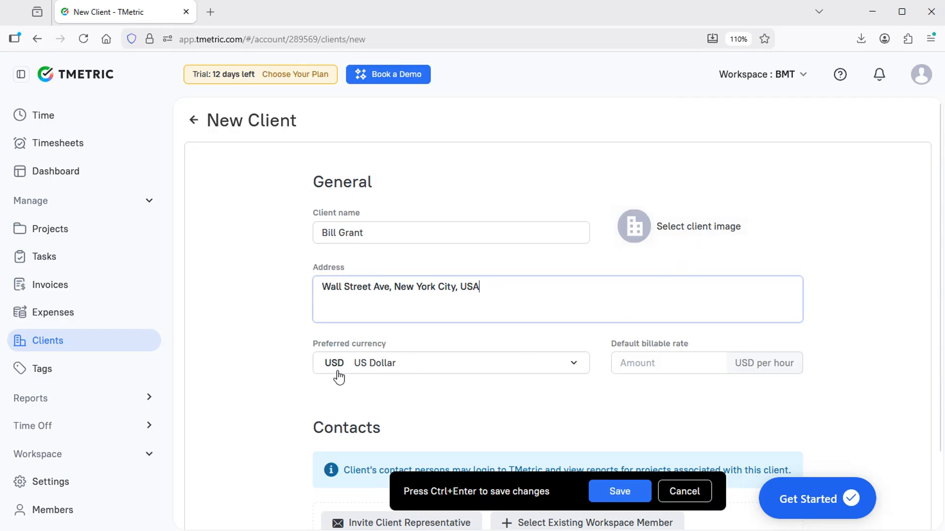
pyautogui.click(385, 369)
pyautogui.click(383, 372)
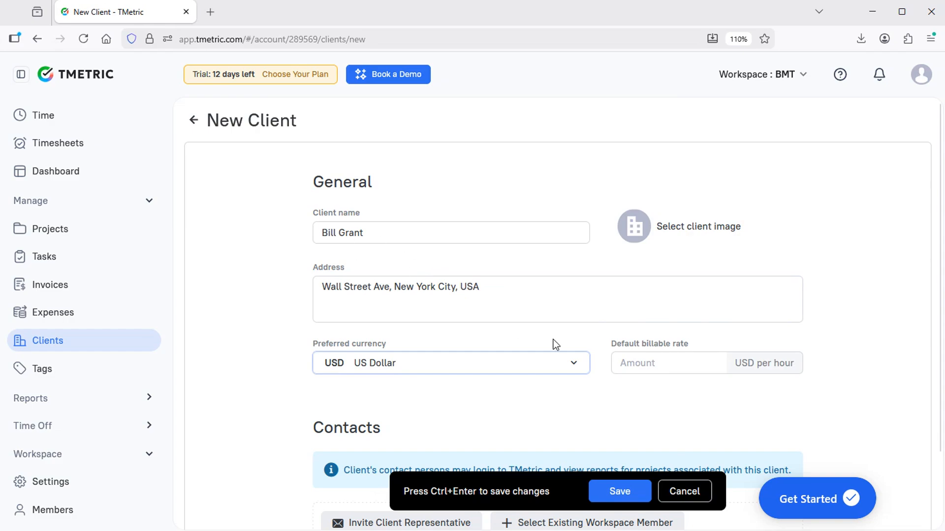
pyautogui.click(655, 359)
pyautogui.write('35')
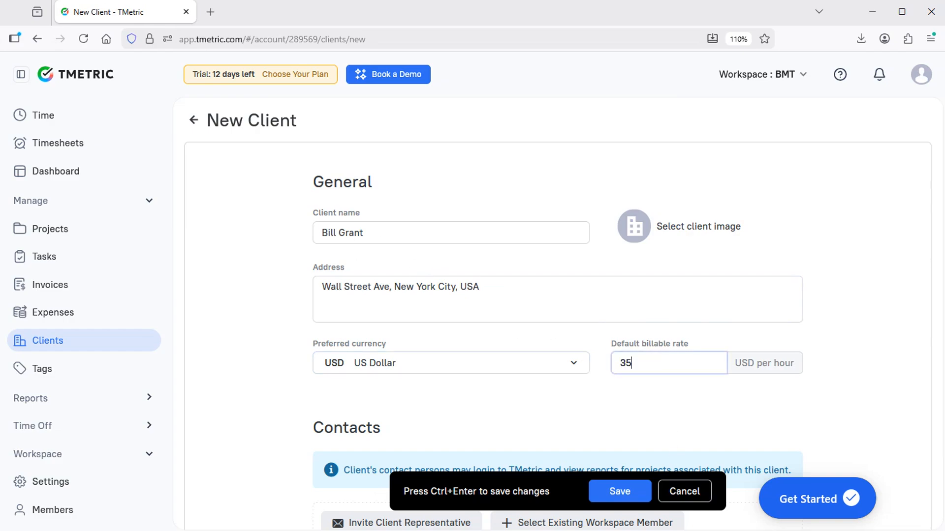
pyautogui.click(619, 492)
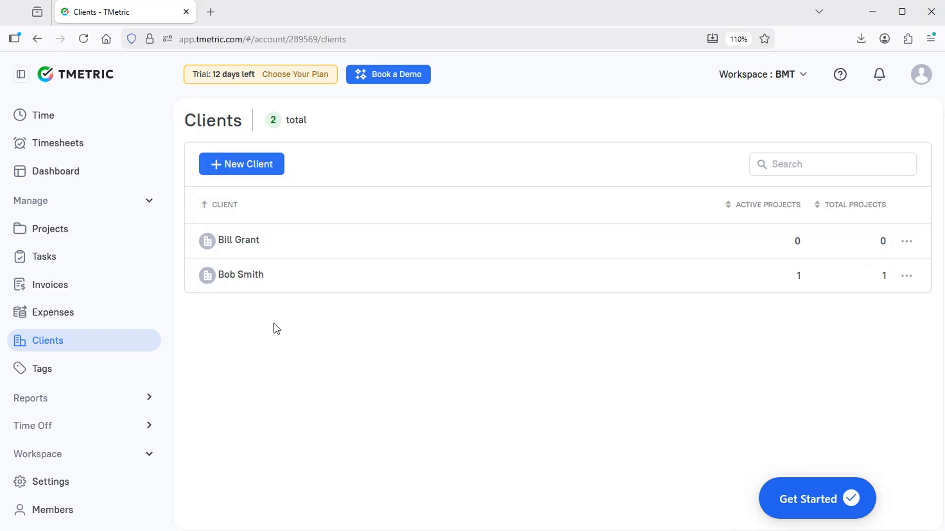
# Start a new project named 'Travel Booking System' assigned to the new client.
pyautogui.click(55, 230)
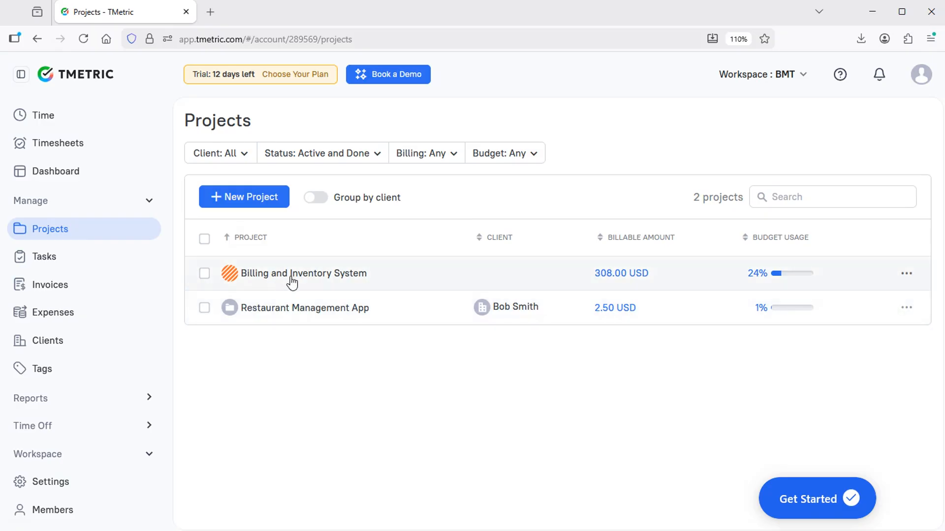
pyautogui.click(246, 201)
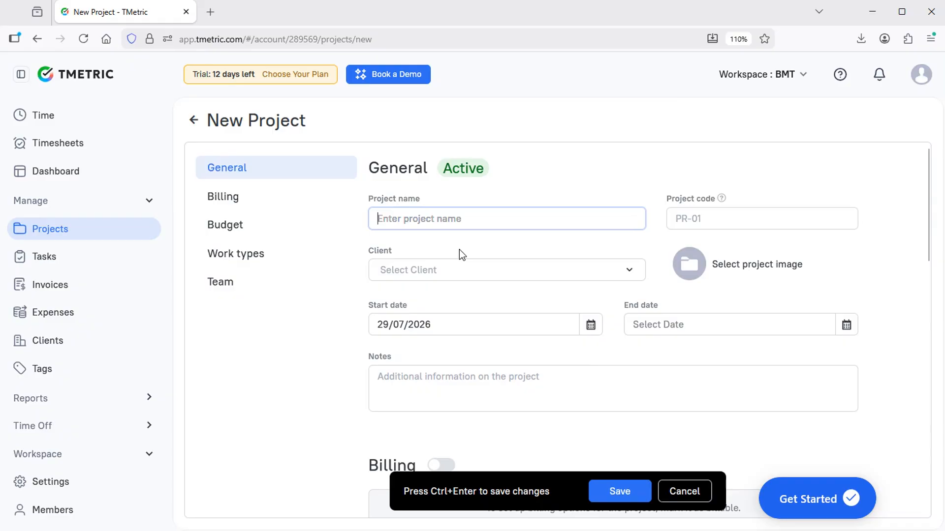
pyautogui.write('Travel Booking System')
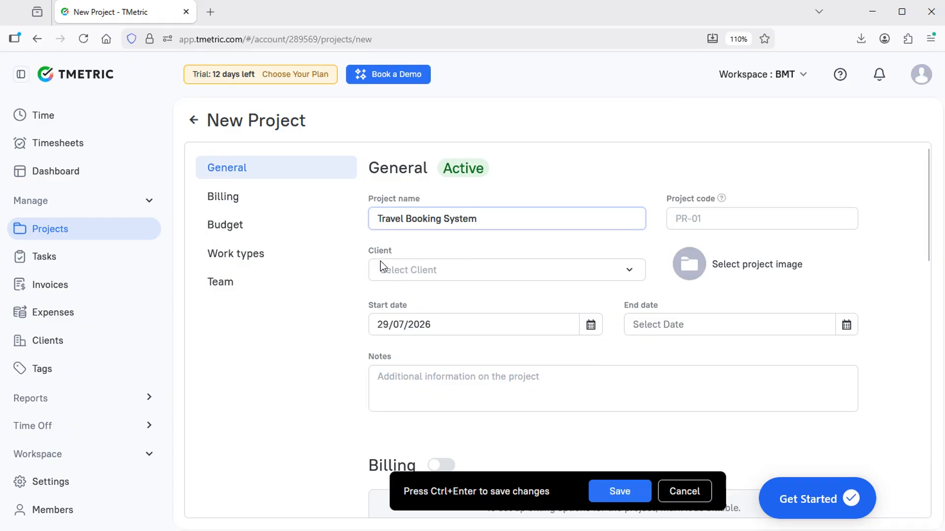
pyautogui.click(456, 270)
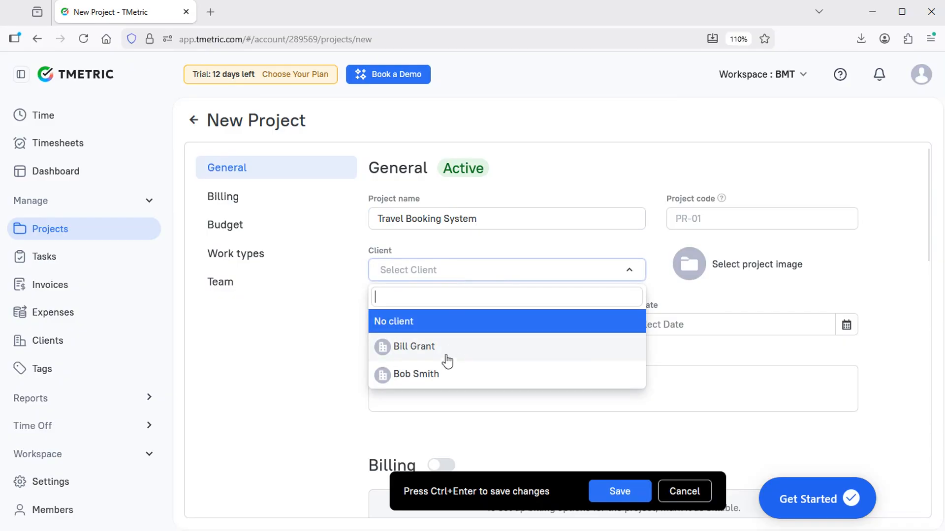
pyautogui.click(408, 351)
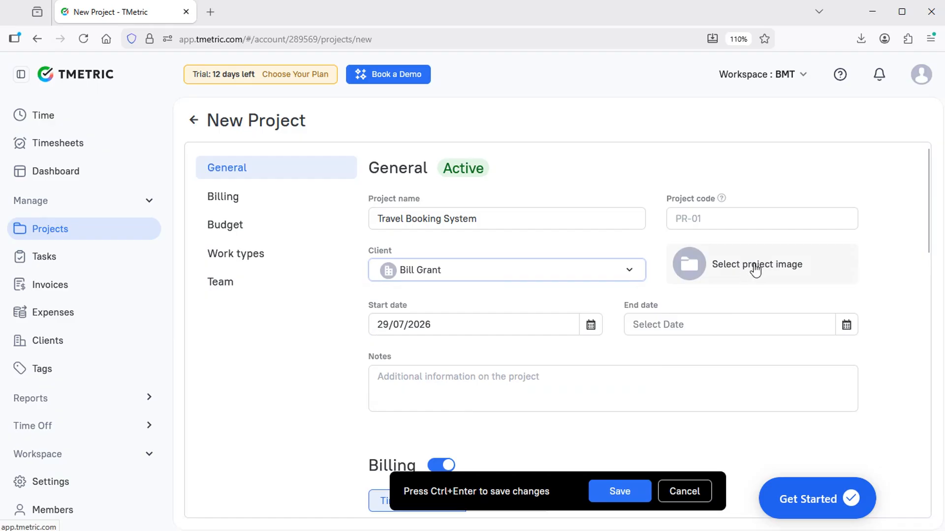
# Upload the airplane image 4136591.jpg as the project picture.
pyautogui.click(746, 268)
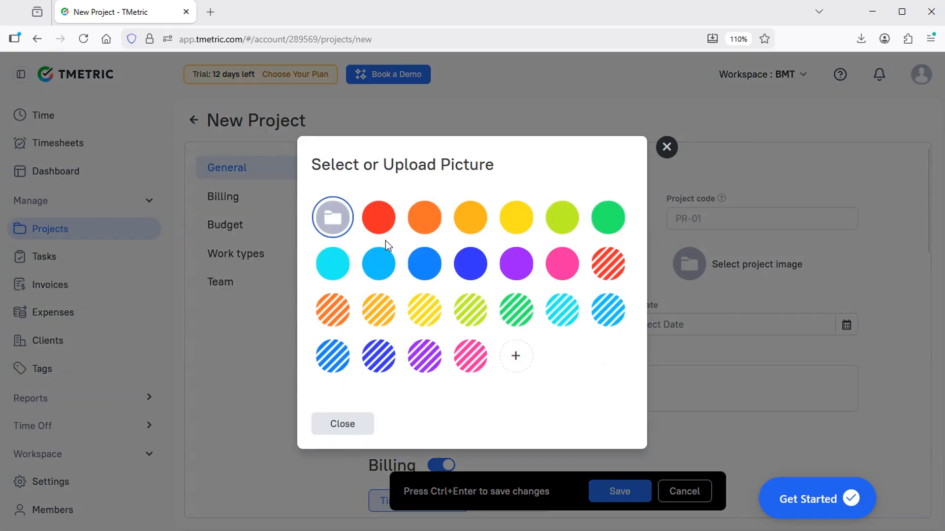
pyautogui.click(516, 358)
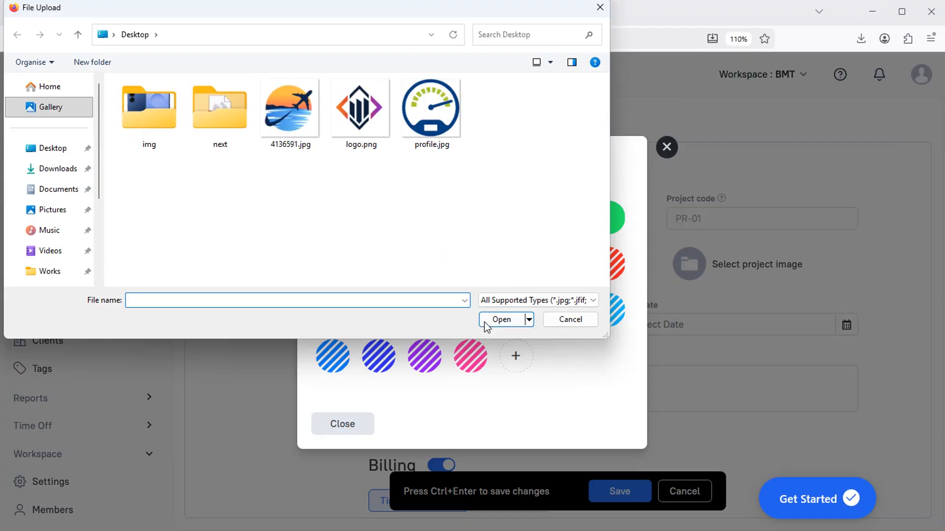
pyautogui.doubleClick(296, 109)
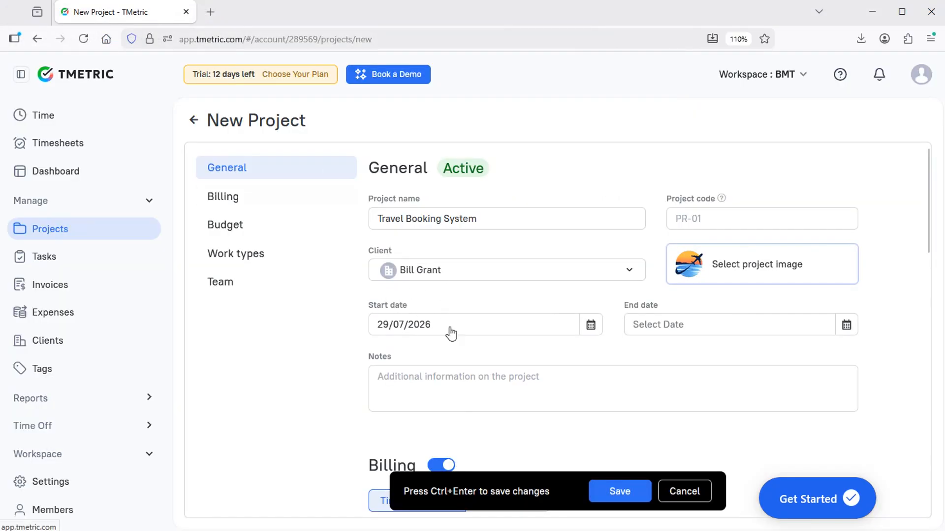
pyautogui.scroll(-2, 503, 307)
pyautogui.scroll(-5, 487, 265)
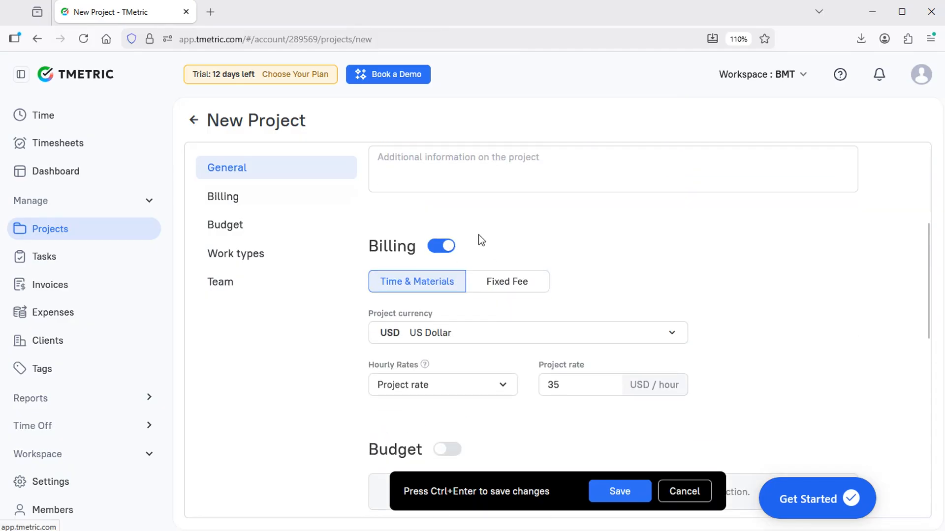
pyautogui.scroll(2, 478, 235)
pyautogui.scroll(-1, 558, 301)
pyautogui.scroll(-1, 624, 278)
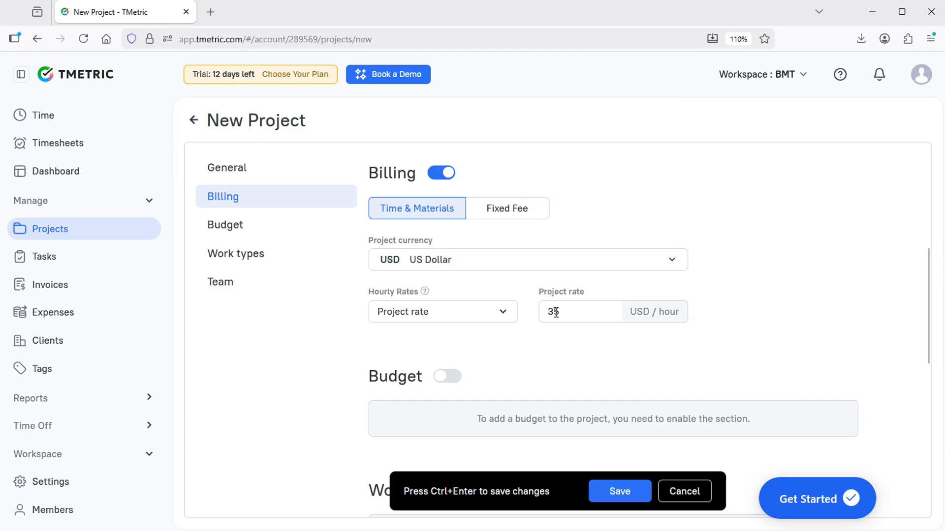
pyautogui.click(519, 208)
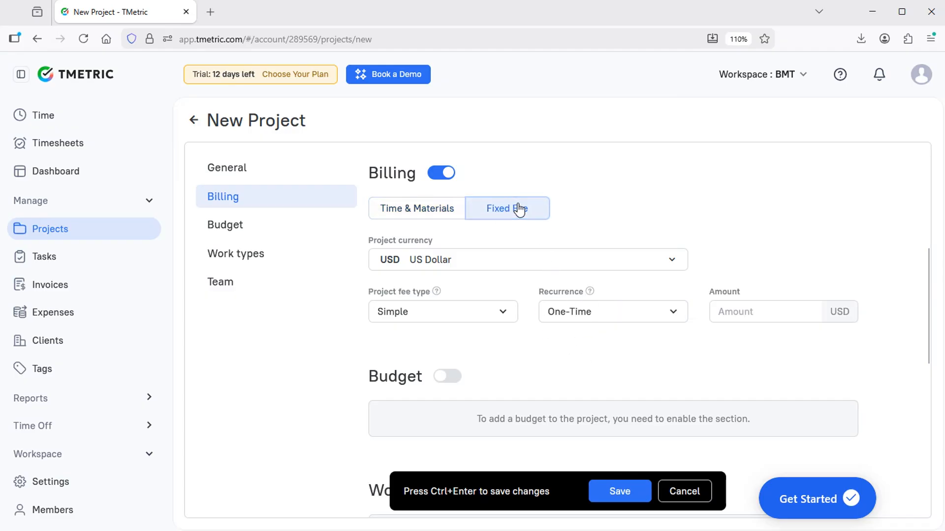
pyautogui.click(415, 208)
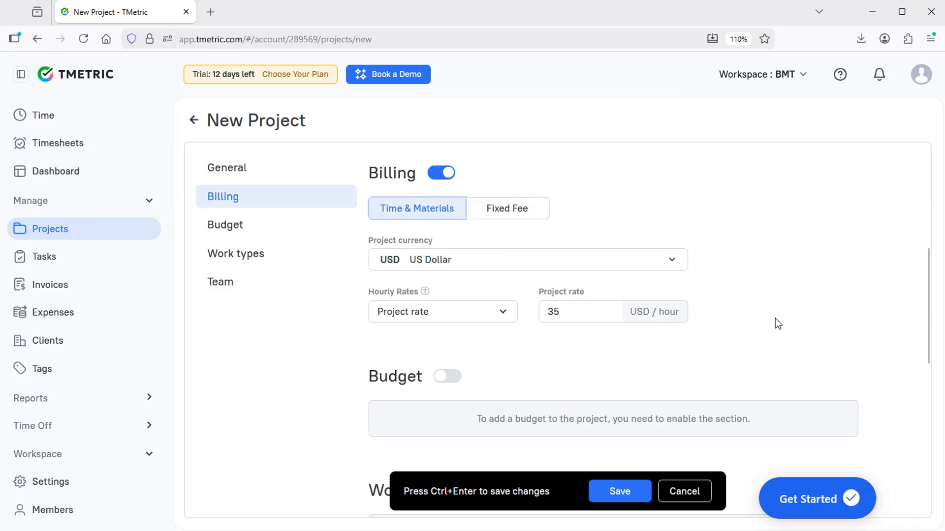
pyautogui.scroll(-4, 775, 319)
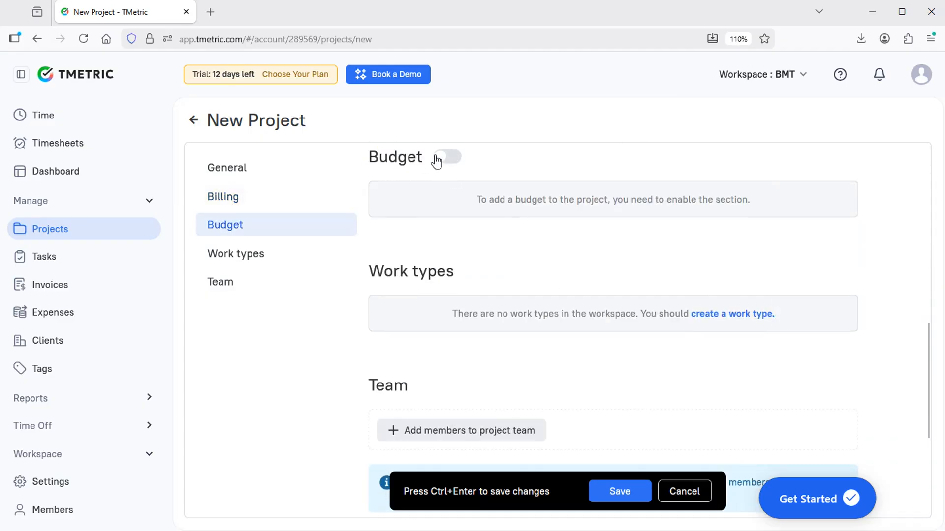
pyautogui.scroll(-4, 625, 291)
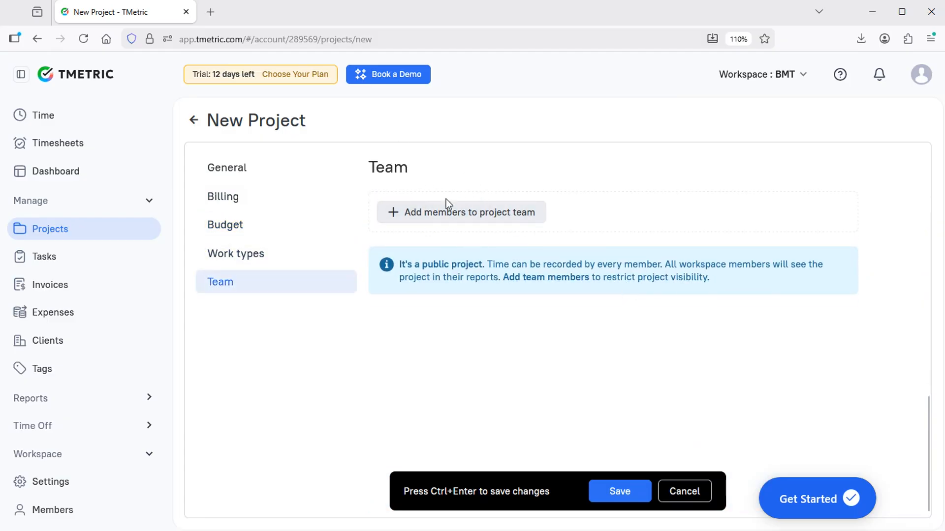
pyautogui.moveTo(423, 266); pyautogui.dragTo(474, 266)
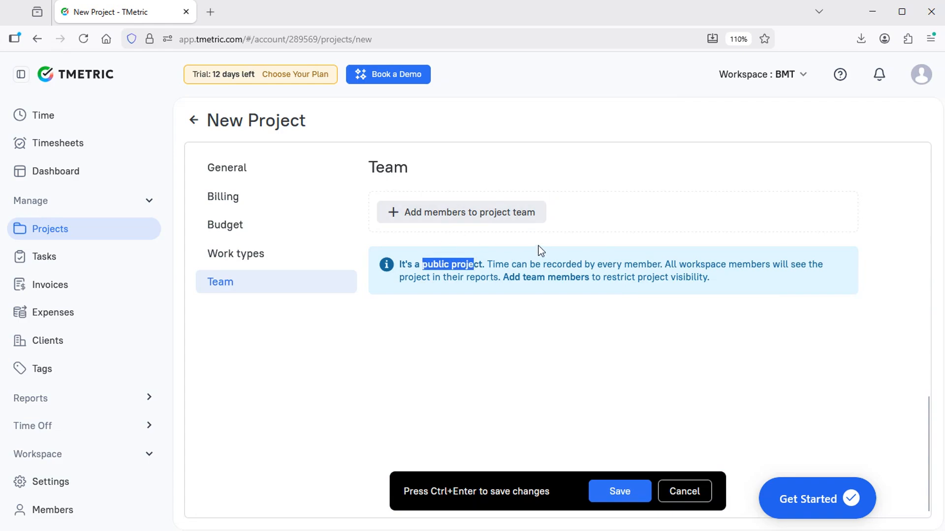
# Add the only workspace member to the project team and save Travel Booking System.
pyautogui.click(466, 218)
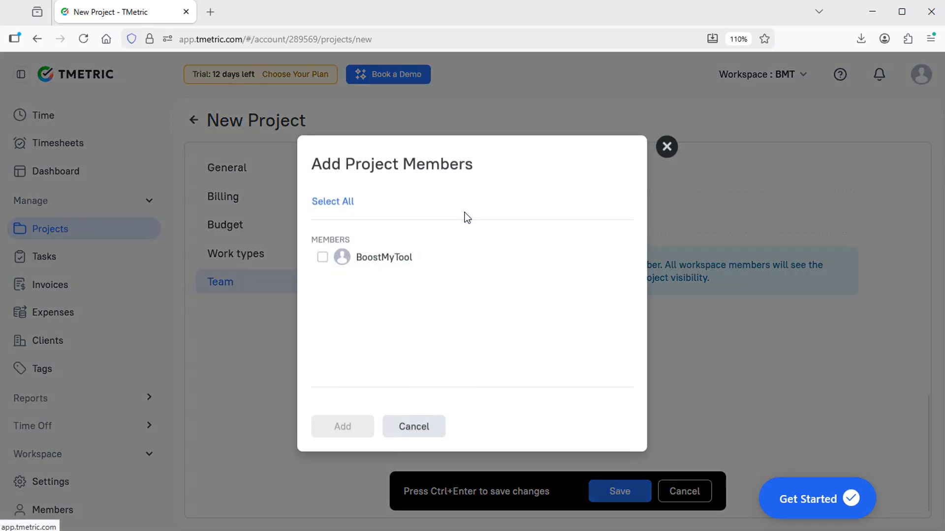
pyautogui.click(323, 259)
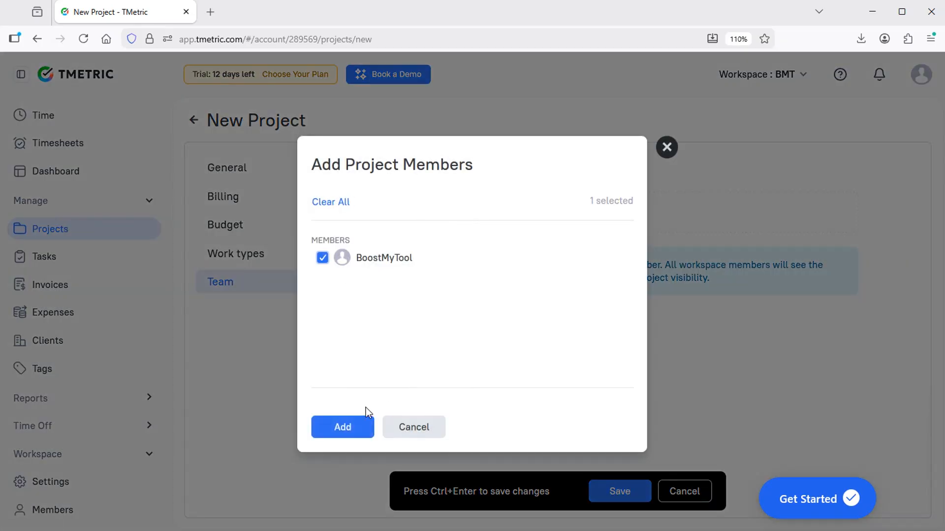
pyautogui.click(347, 433)
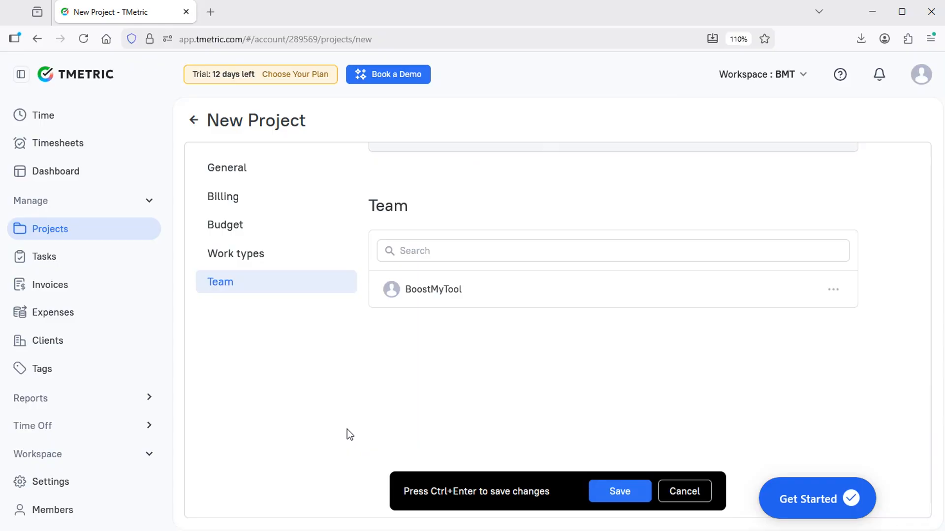
pyautogui.click(619, 492)
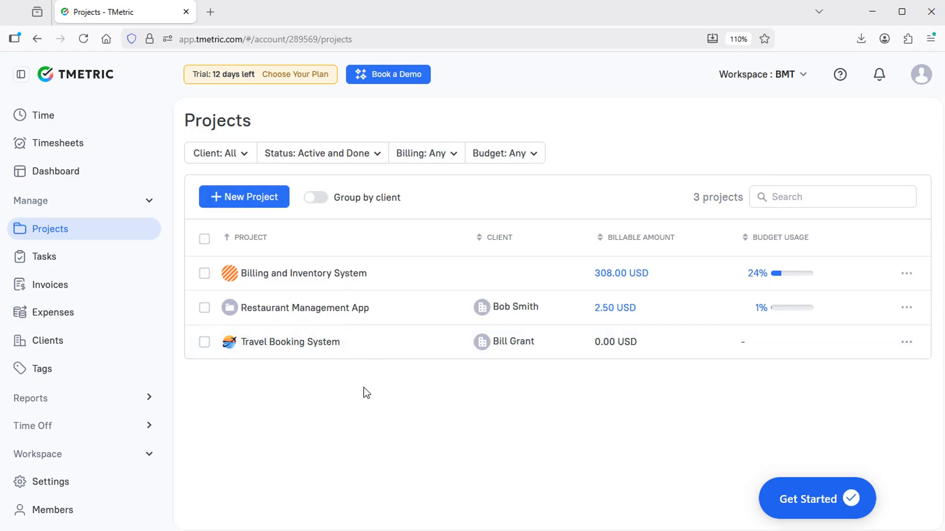
# Start a timer and describe the entry as 'Add Role-based Authentication'.
pyautogui.click(56, 118)
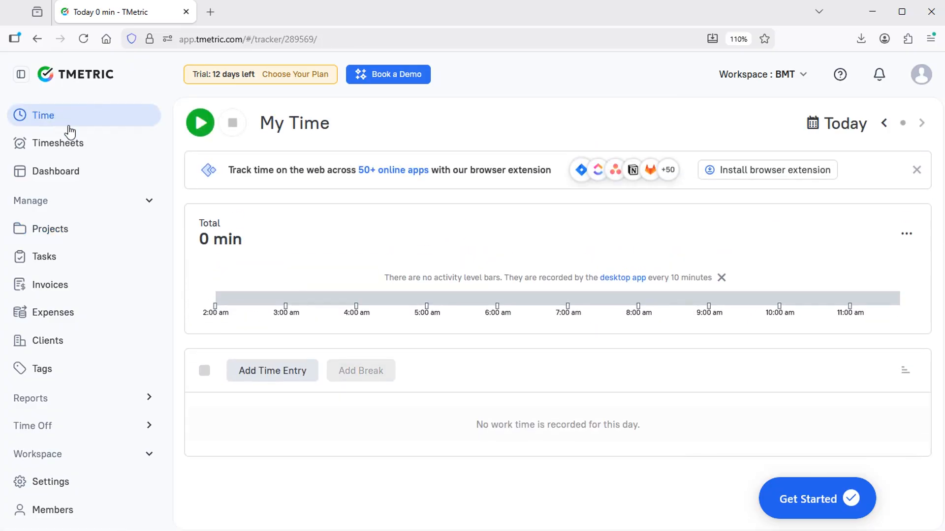
pyautogui.click(201, 124)
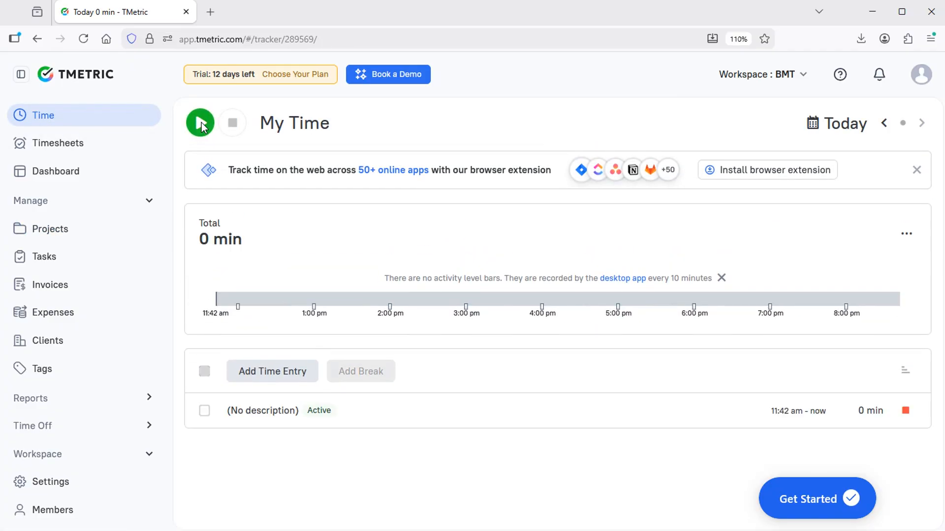
pyautogui.doubleClick(281, 409)
pyautogui.click(309, 434)
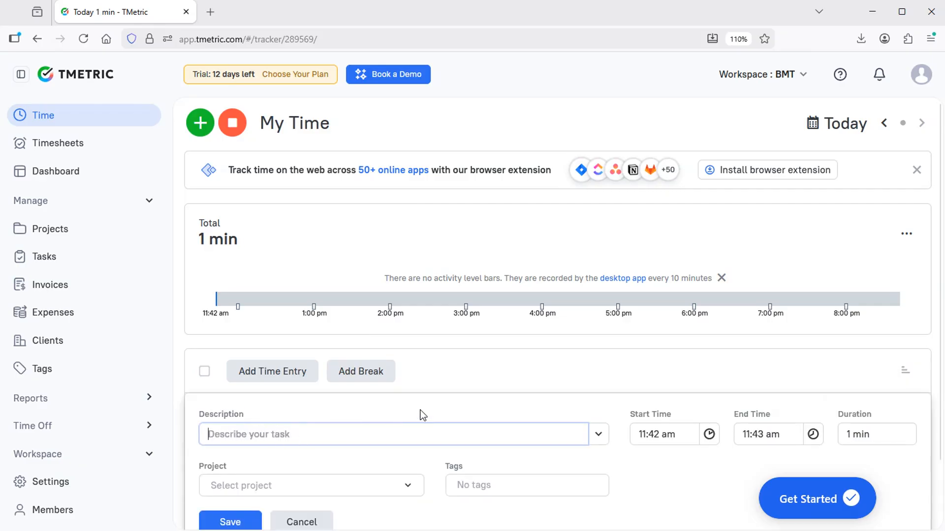
pyautogui.write('Add')
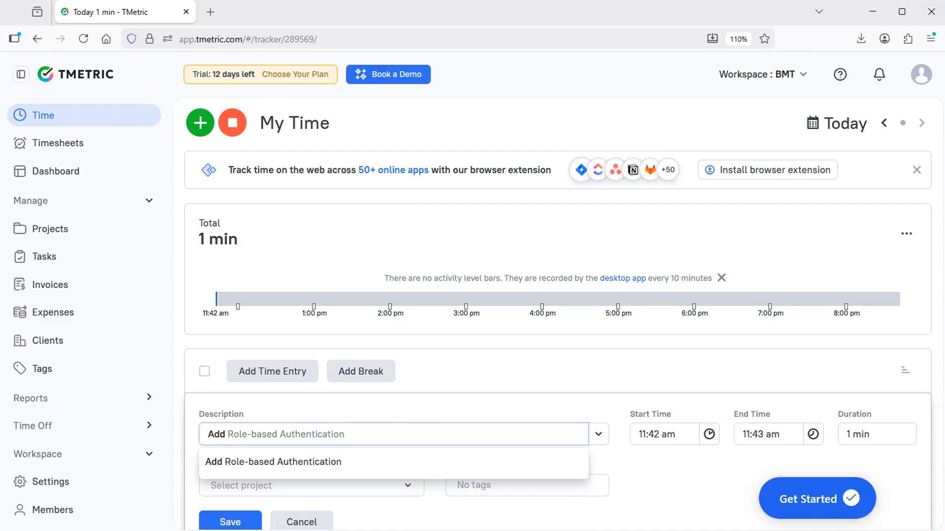
pyautogui.press('Right')
pyautogui.click(634, 405)
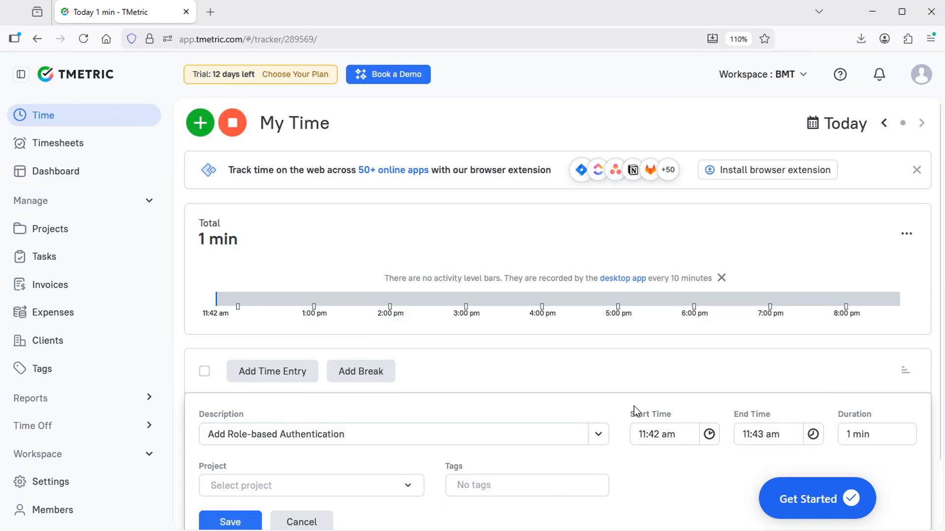
# Assign the running entry to the Travel Booking System project and save it.
pyautogui.scroll(-2, 634, 406)
pyautogui.click(269, 416)
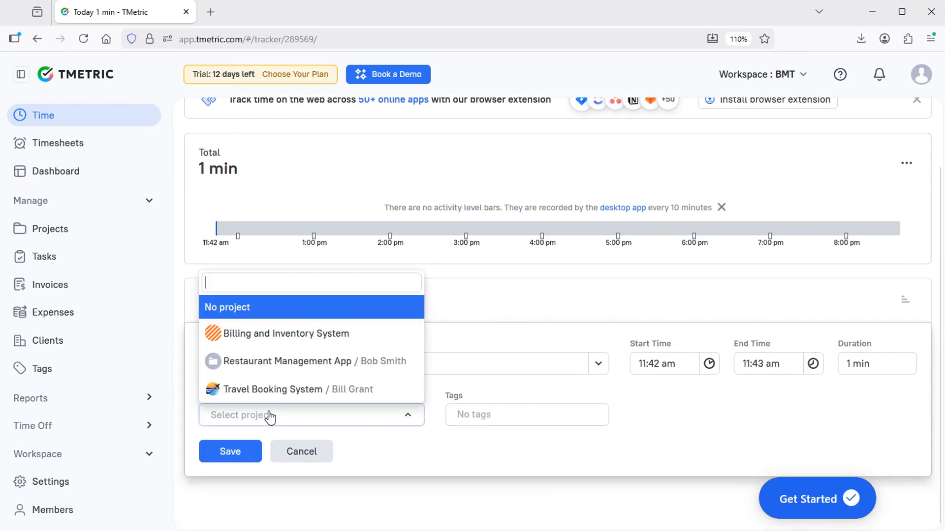
pyautogui.click(254, 388)
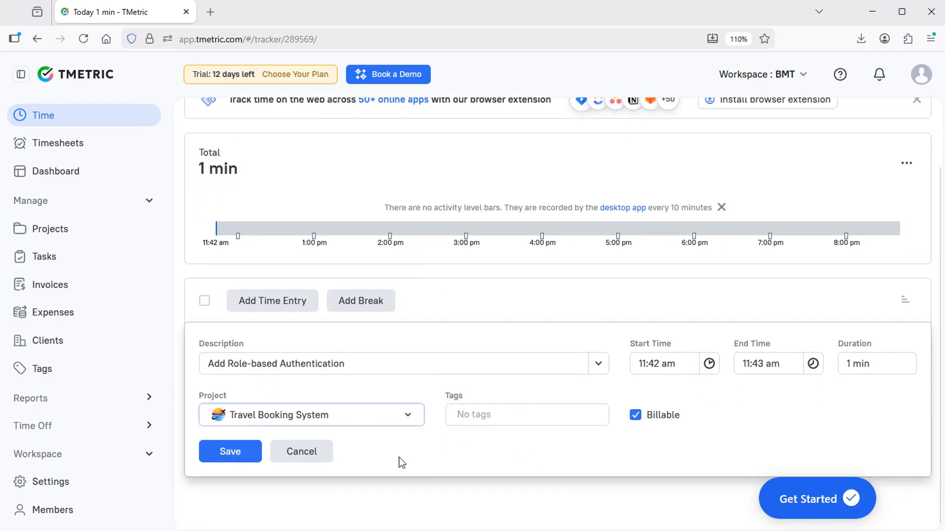
pyautogui.click(227, 453)
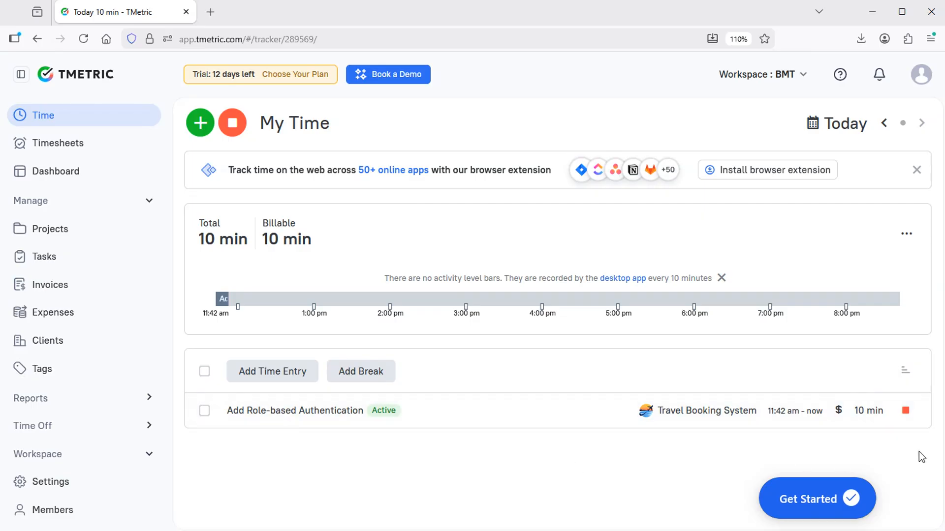
# Stop the timer, resume Add Role-based Authentication after a 2-minute break, then stop it after 10 minutes.
pyautogui.click(906, 413)
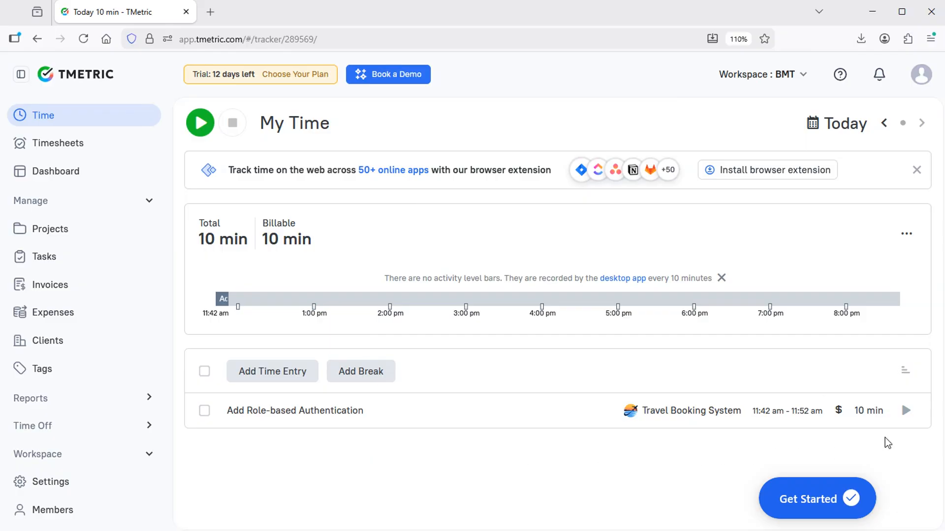
pyautogui.click(906, 412)
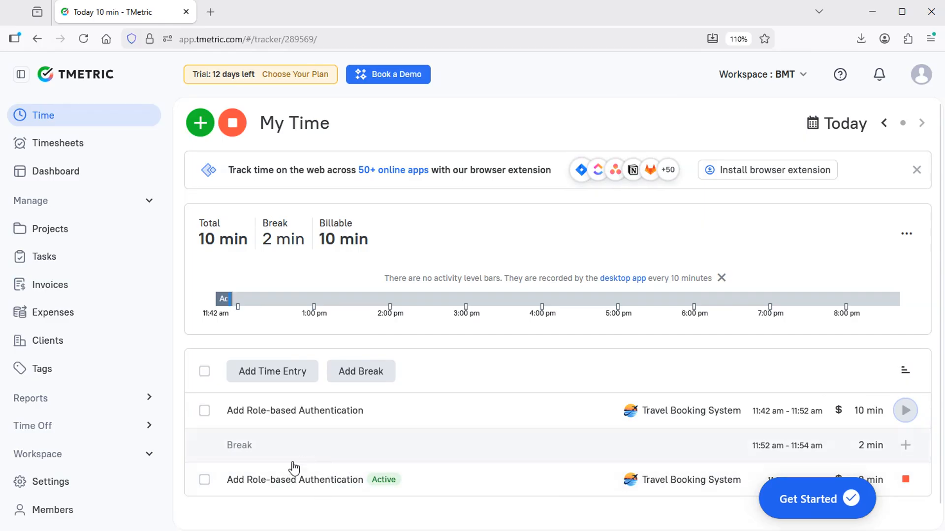
pyautogui.scroll(-1, 394, 514)
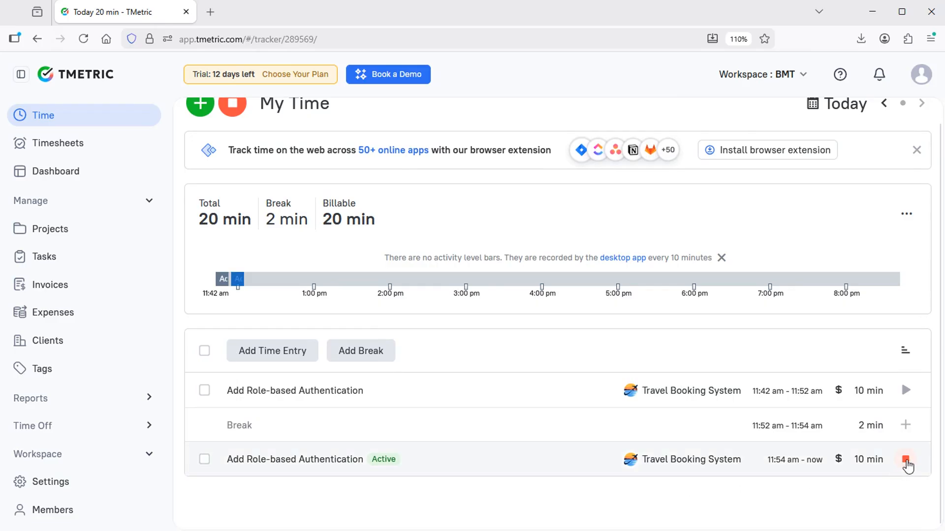
pyautogui.click(906, 460)
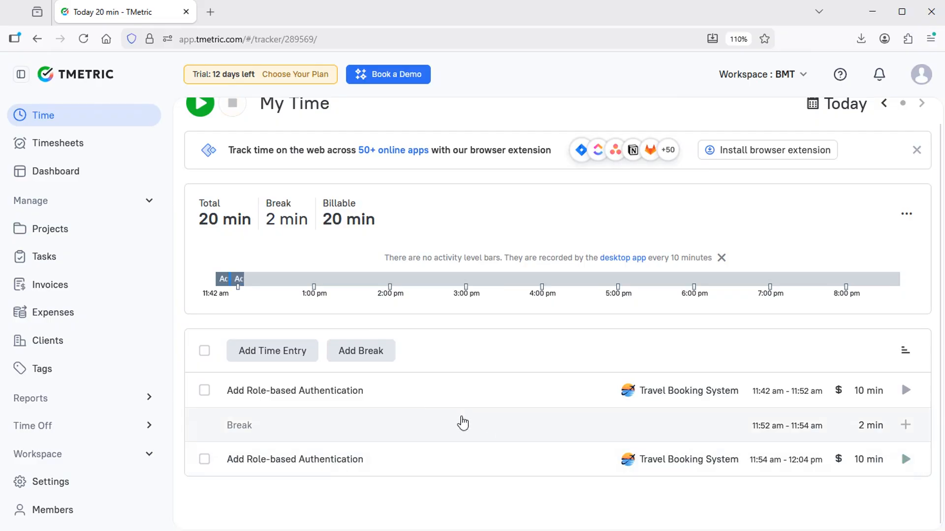
pyautogui.scroll(1, 391, 511)
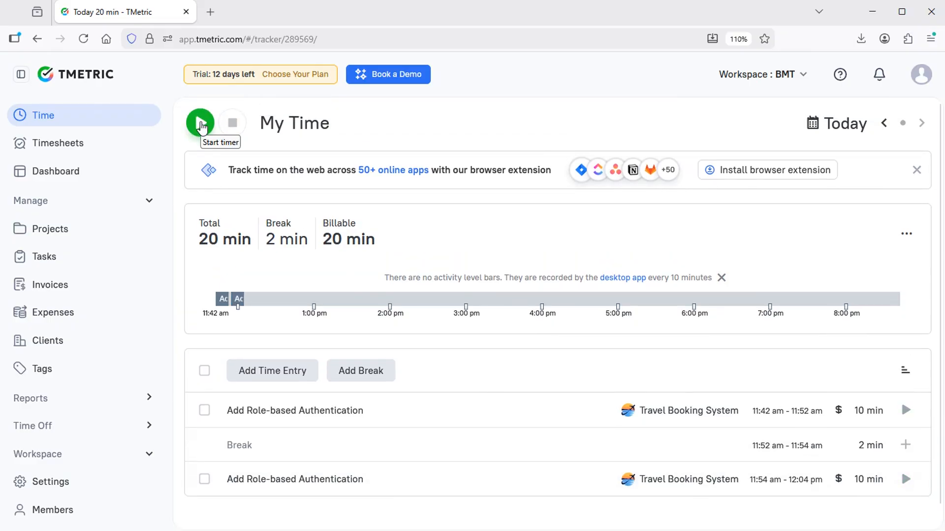
# Start a new timer described 'Implement CRUD operations for Booking Management' on Travel Booking System.
pyautogui.click(201, 124)
pyautogui.scroll(-2, 305, 443)
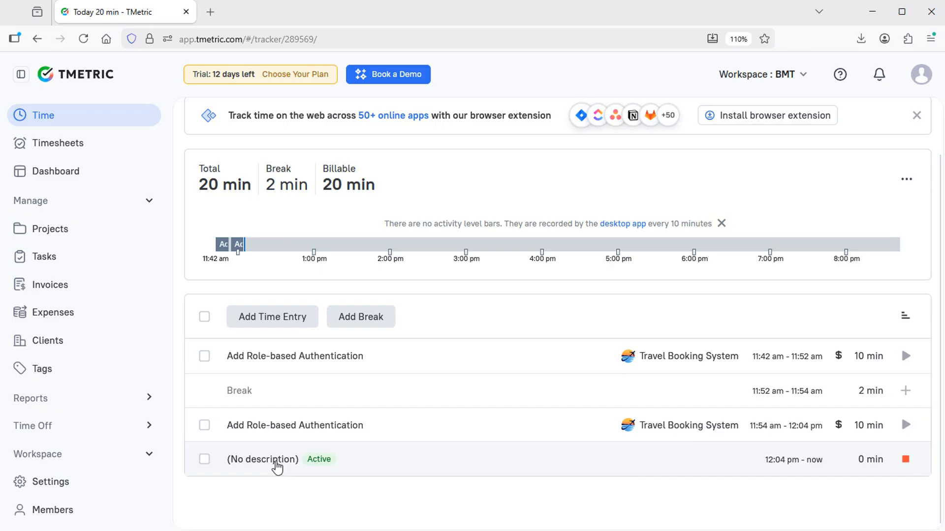
pyautogui.click(274, 464)
pyautogui.scroll(-3, 278, 475)
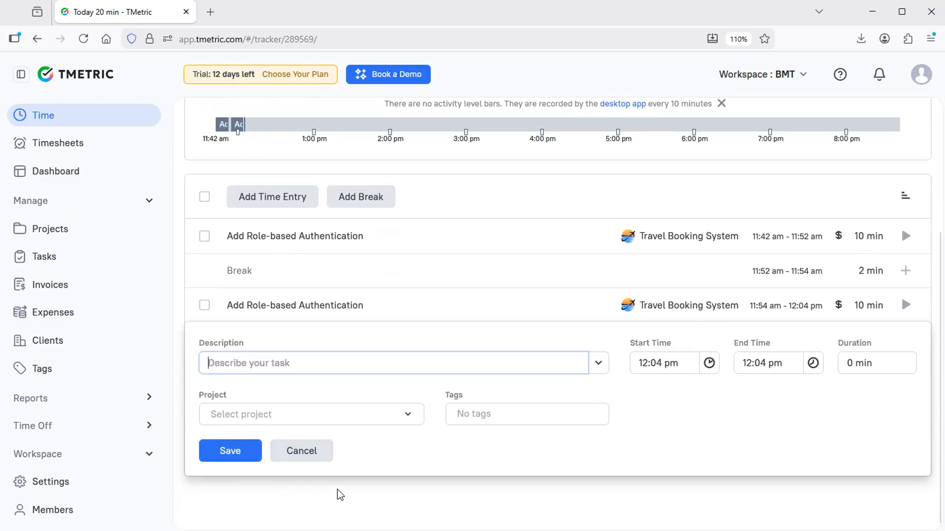
pyautogui.write('Implement CRUD operations for Booking Management')
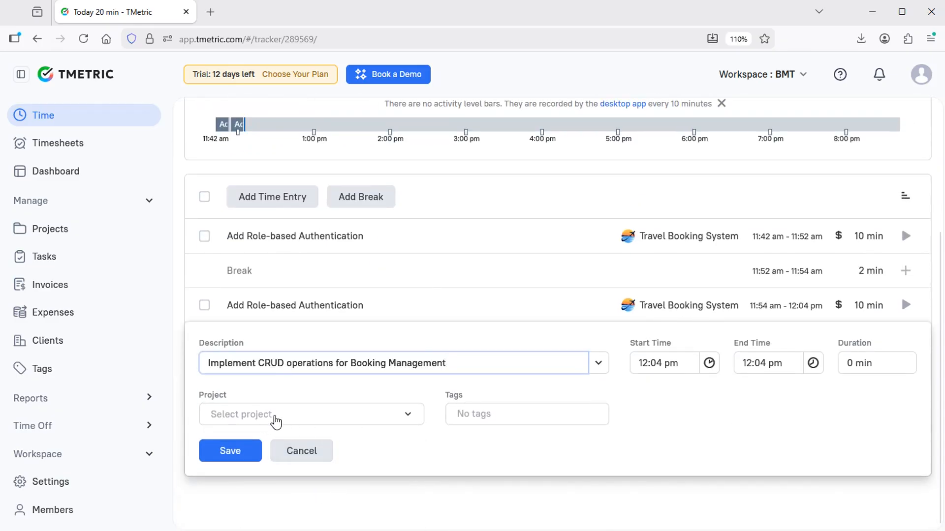
pyautogui.click(275, 421)
pyautogui.click(270, 389)
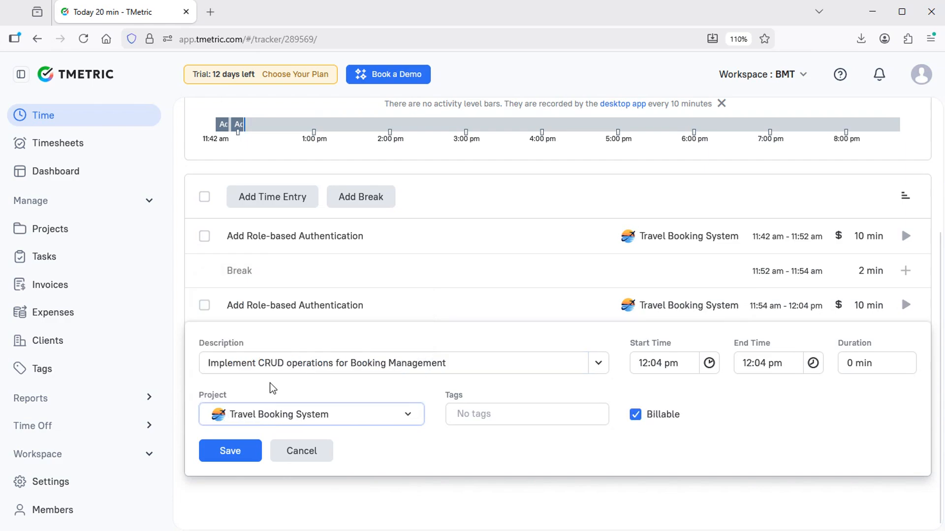
pyautogui.click(231, 451)
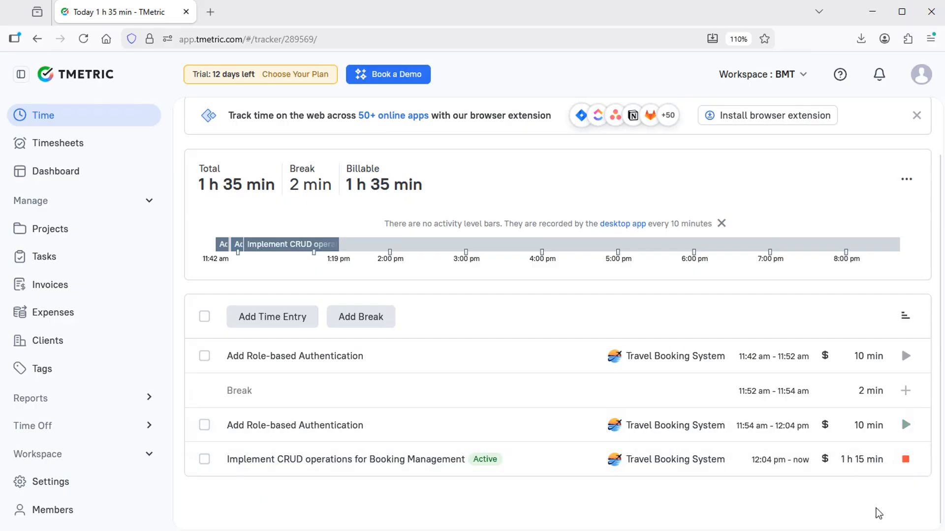
# Stop the CRUD operations timer at 1 h 15 min and glance at the date picker.
pyautogui.click(905, 460)
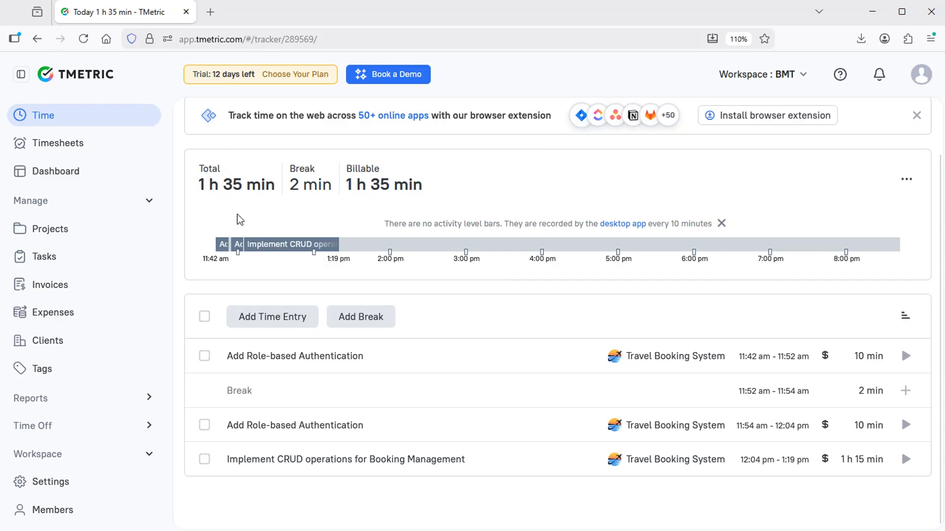
pyautogui.scroll(2, 522, 458)
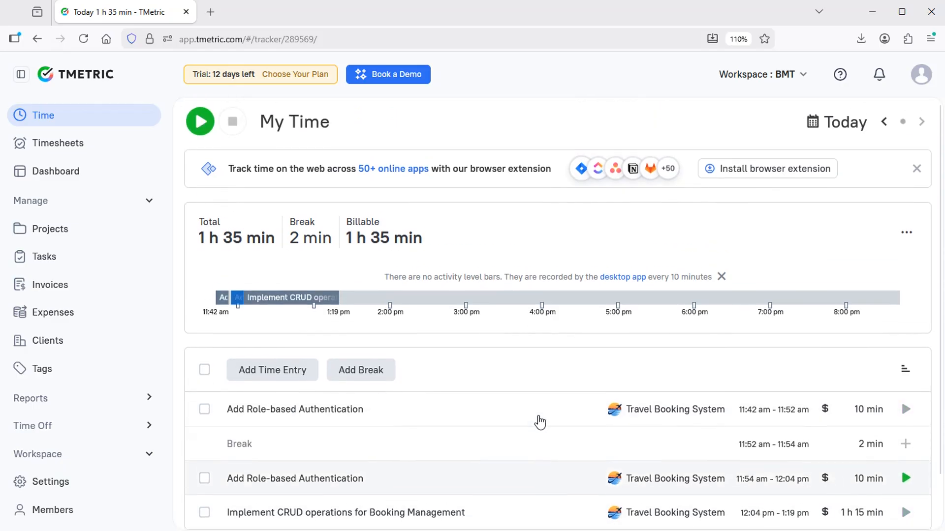
pyautogui.click(843, 127)
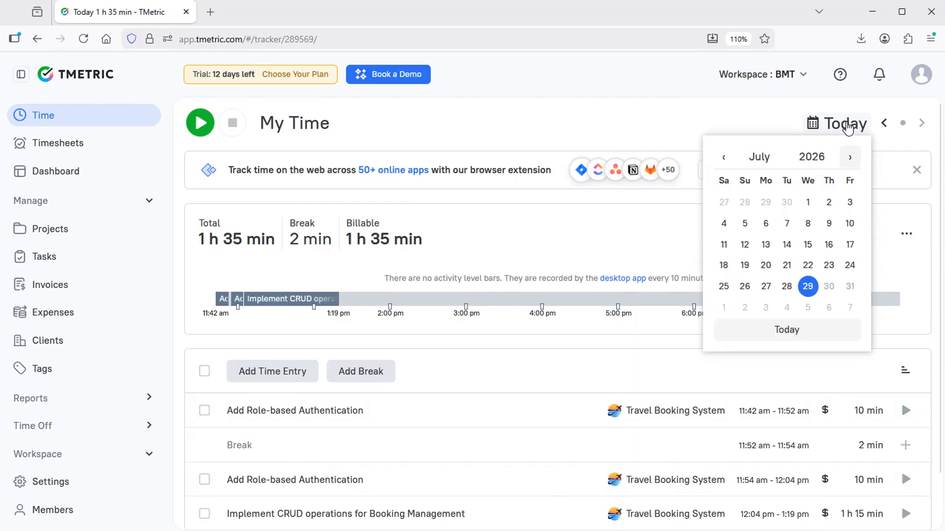
pyautogui.click(846, 126)
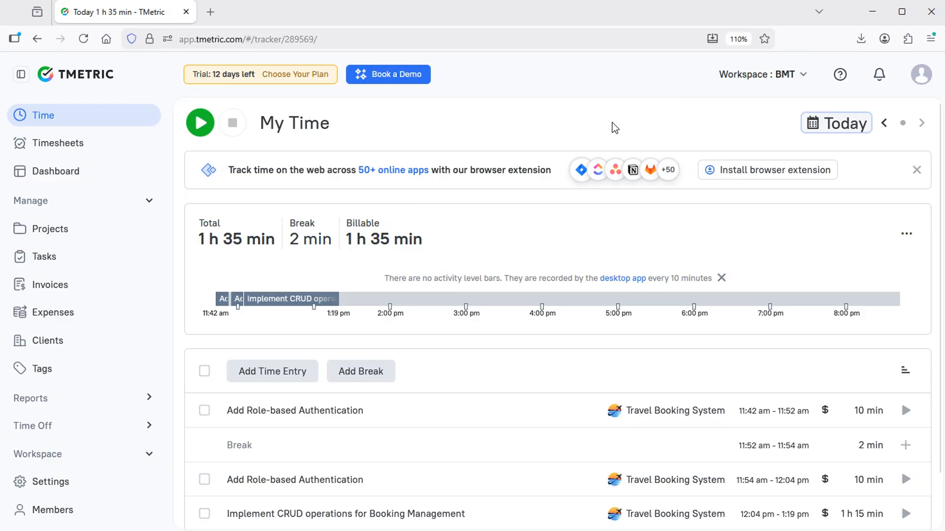
# Review this week's timesheet totals, return to Time, then go to Invoices.
pyautogui.click(59, 148)
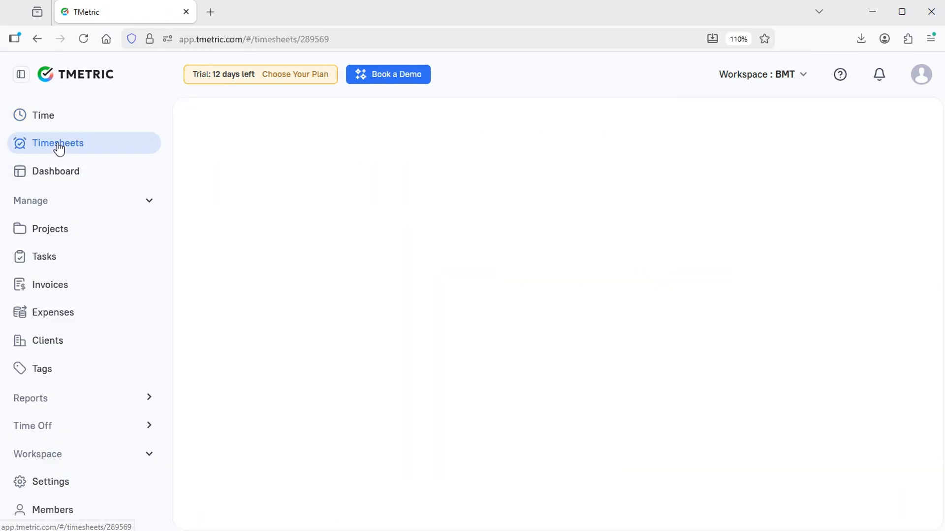
pyautogui.scroll(-2, 497, 316)
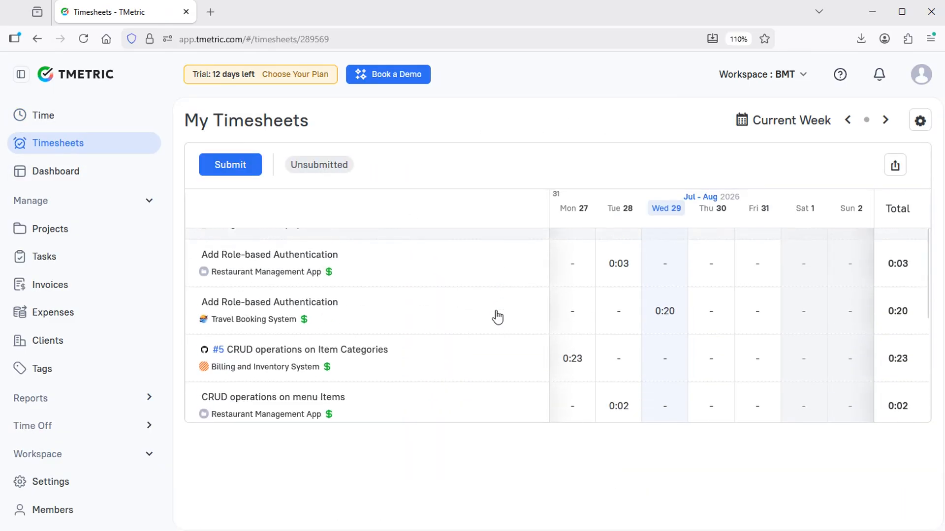
pyautogui.scroll(-4, 497, 317)
pyautogui.scroll(7, 497, 316)
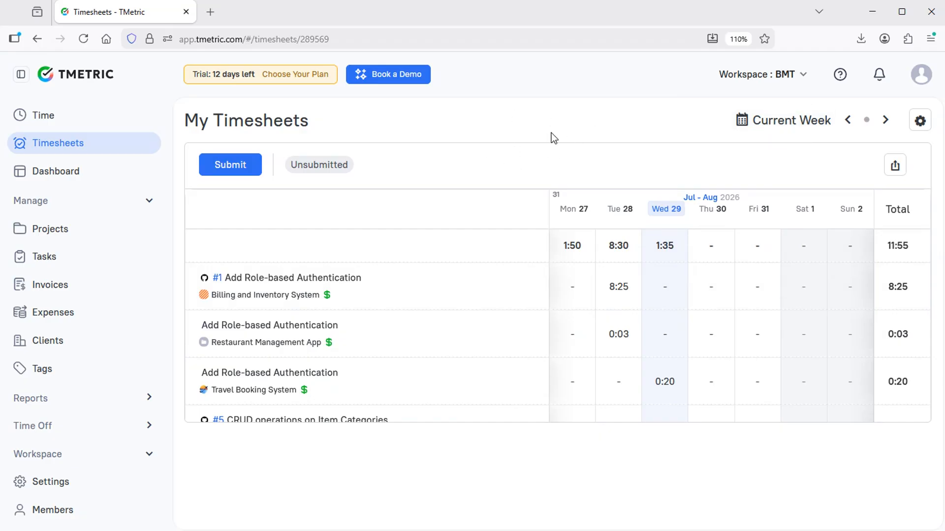
pyautogui.click(43, 119)
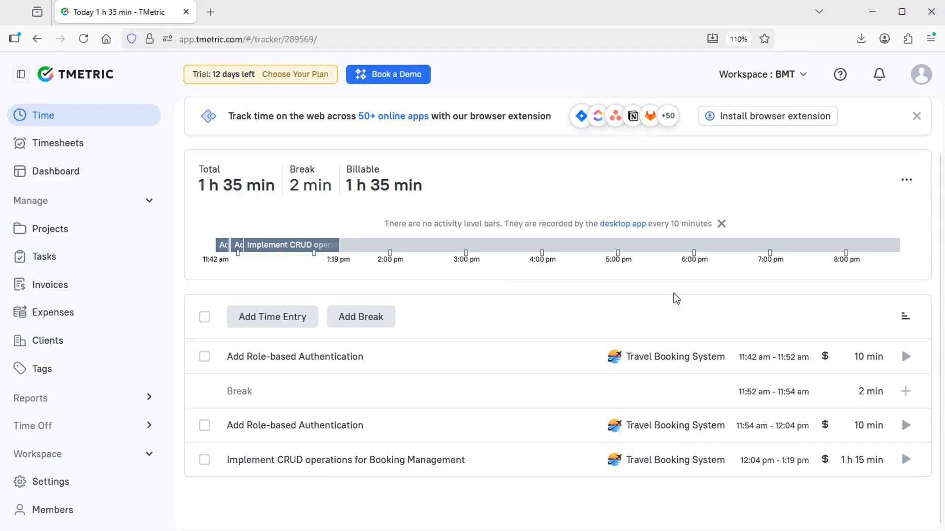
pyautogui.click(54, 288)
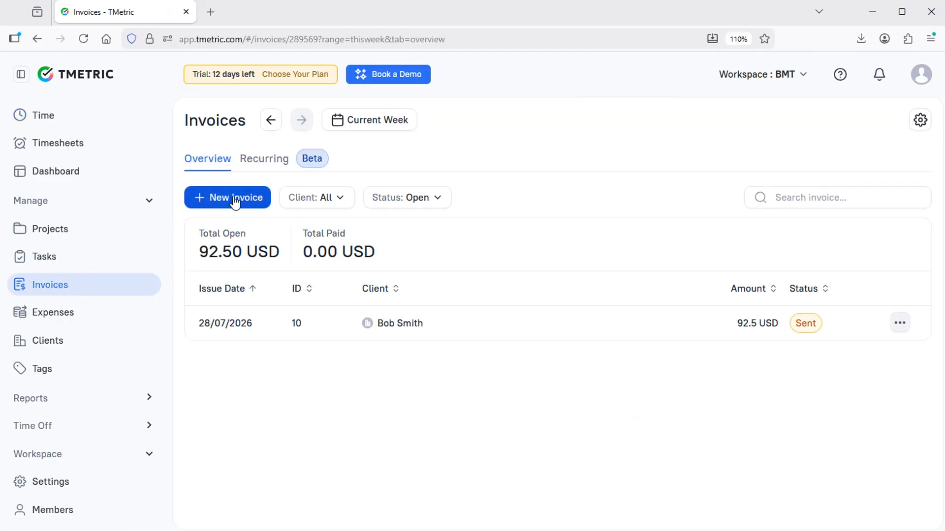
# Draft an invoice for the new client's Travel Booking System time, grouped by project and user, and preview it.
pyautogui.click(238, 201)
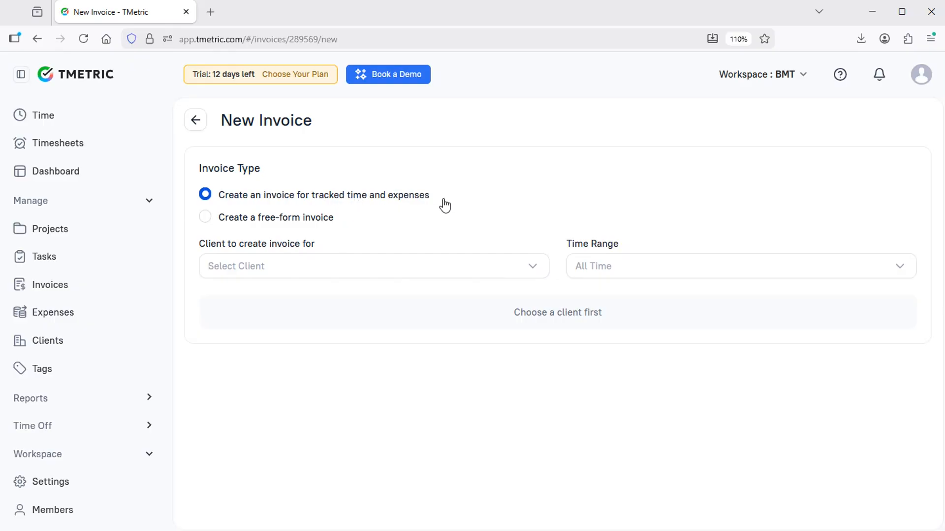
pyautogui.click(306, 272)
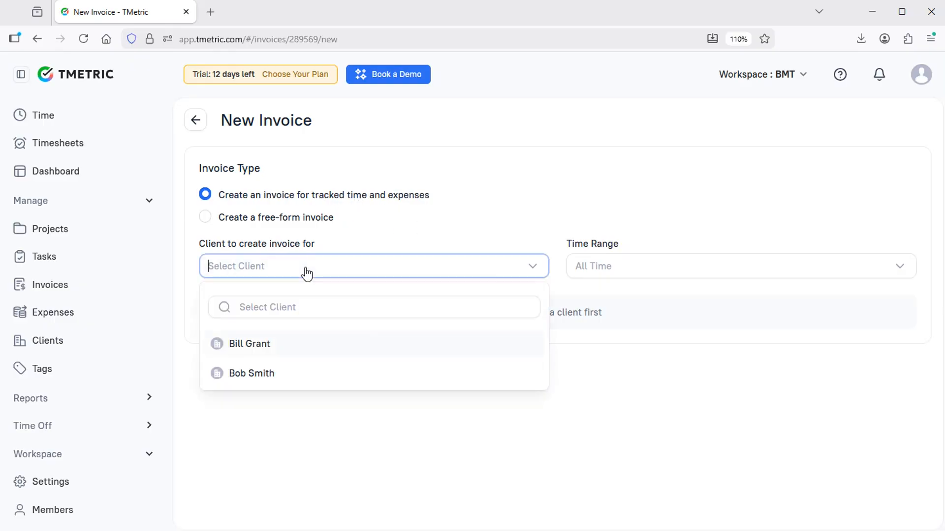
pyautogui.click(279, 345)
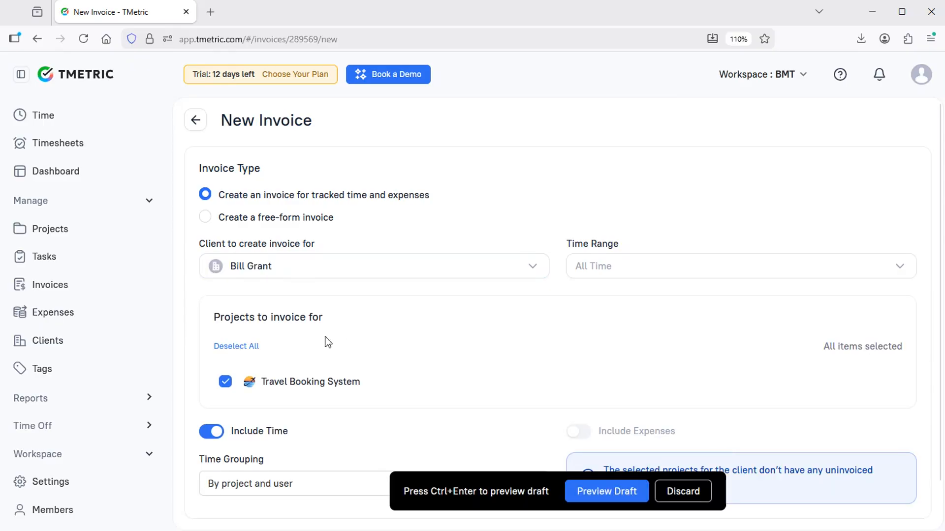
pyautogui.scroll(-1, 463, 308)
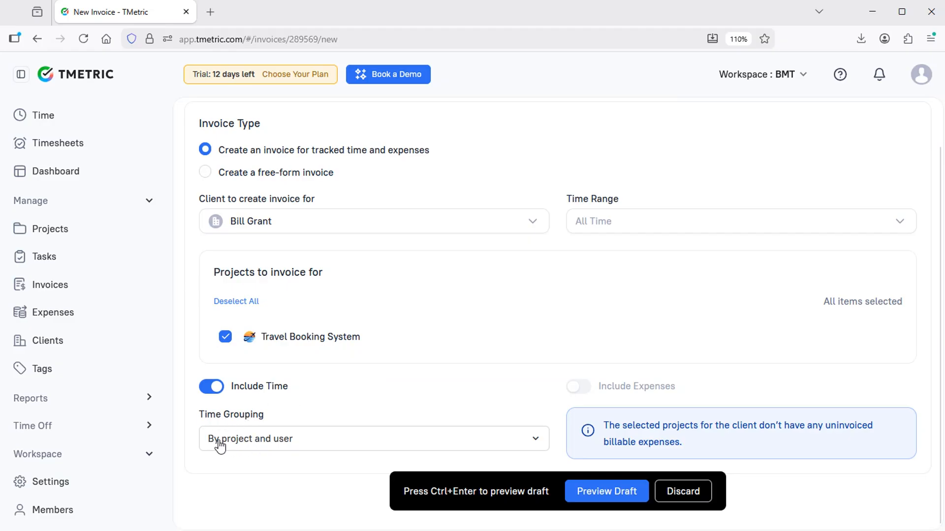
pyautogui.click(295, 444)
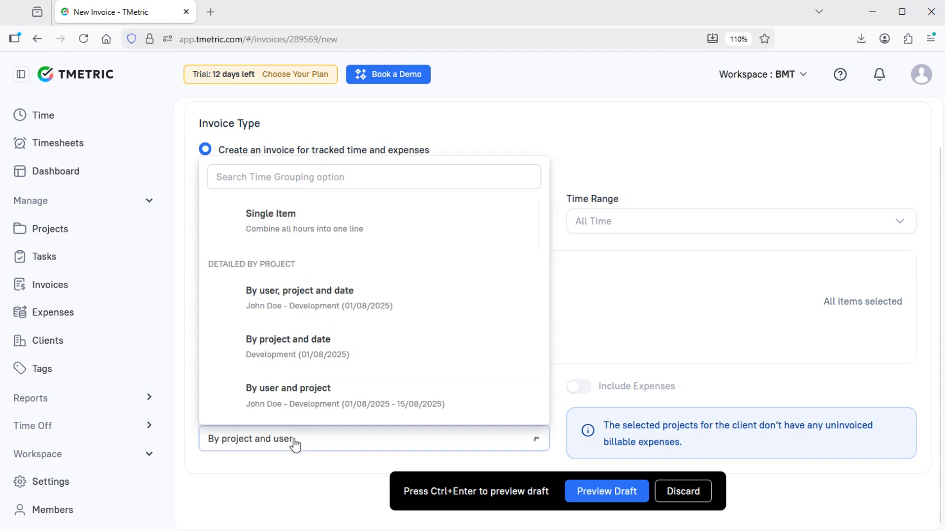
pyautogui.scroll(-5, 367, 337)
pyautogui.scroll(5, 366, 338)
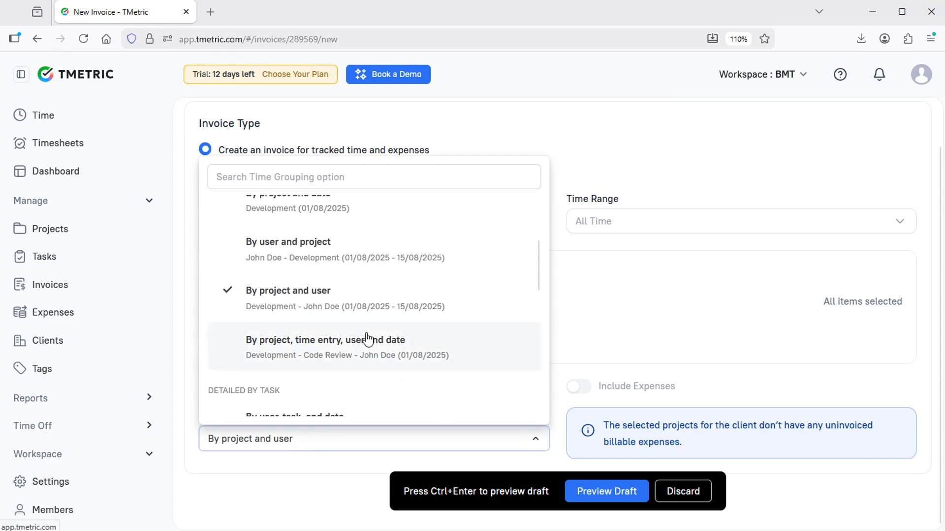
pyautogui.click(300, 471)
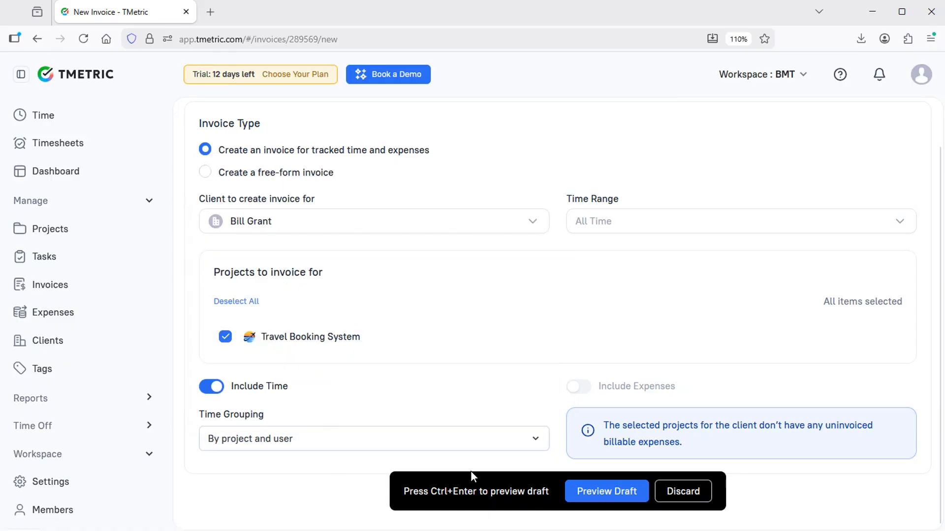
pyautogui.click(624, 494)
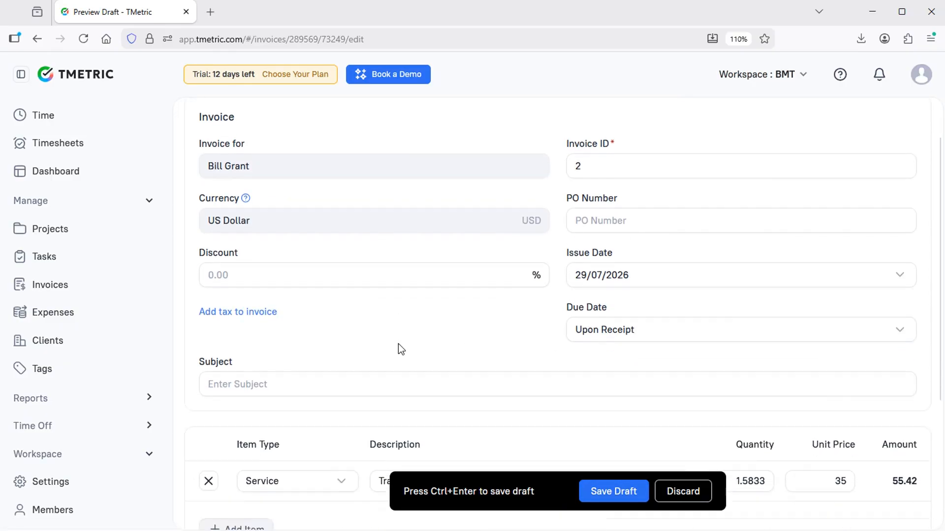
# Save invoice #2 (1.5833 h at 35.00, 55.42 USD, due 29/07/2026) as a draft.
pyautogui.scroll(-3, 401, 350)
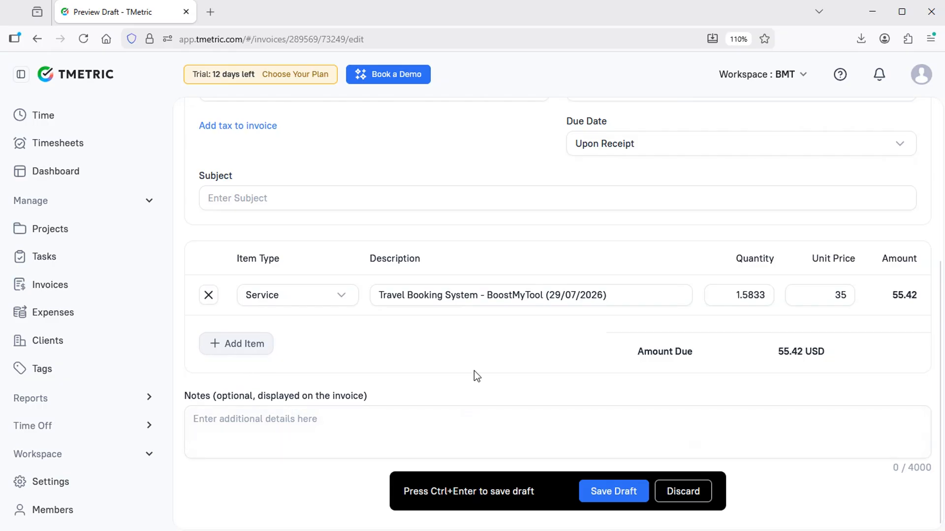
pyautogui.click(614, 492)
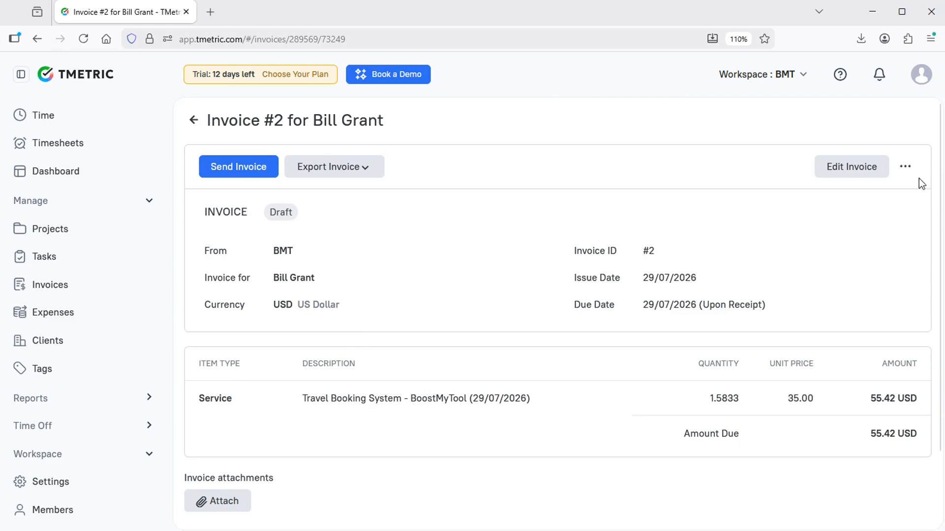
# Set invoice #2's status to Sent and export it in PDF format.
pyautogui.click(907, 169)
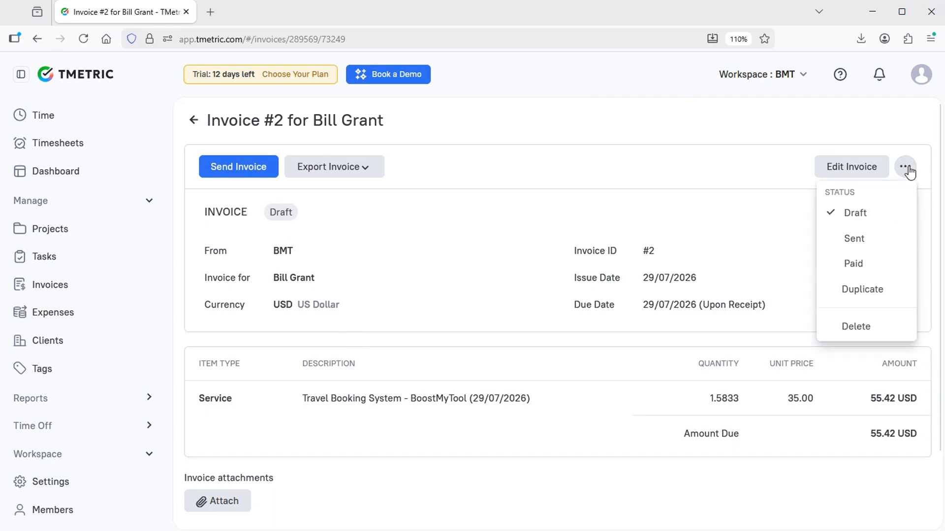
pyautogui.click(861, 242)
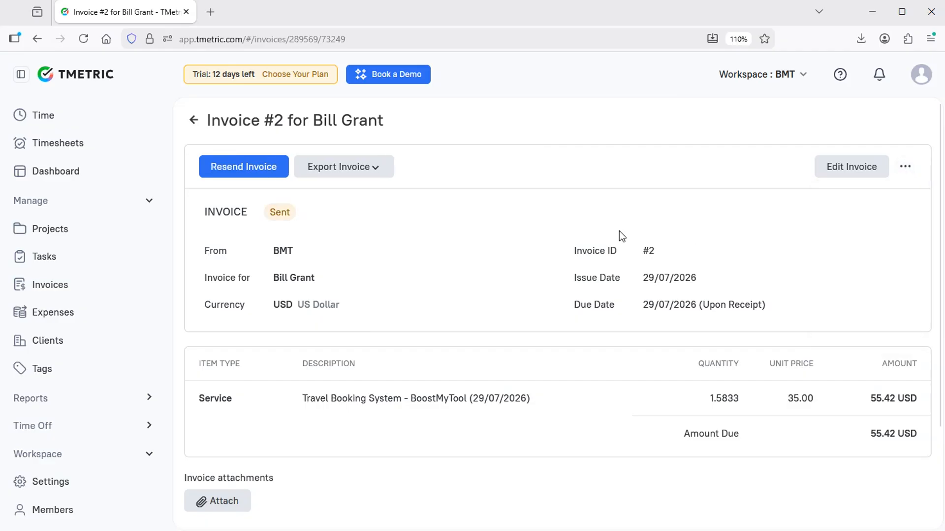
pyautogui.click(375, 172)
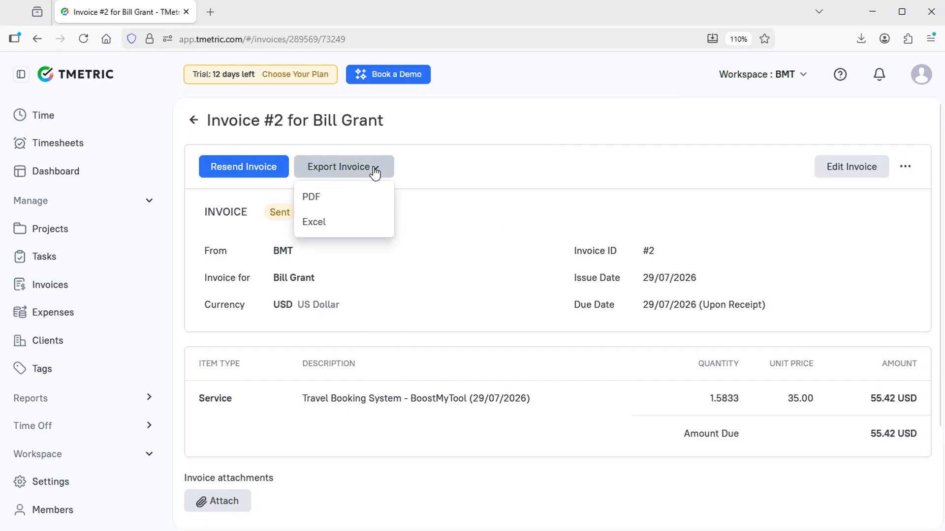
pyautogui.click(315, 201)
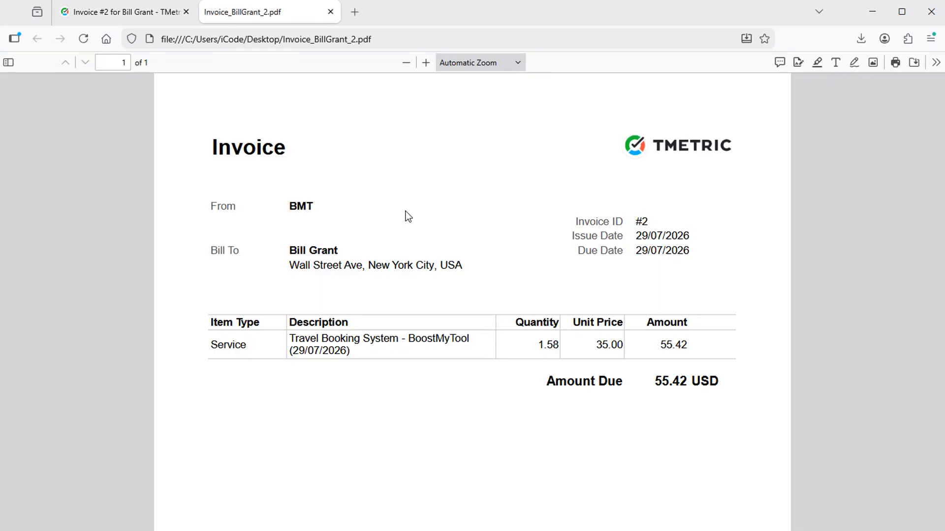
# Look over the exported invoice PDF, check its From BMT line, then close the PDF tab.
pyautogui.scroll(-8, 418, 201)
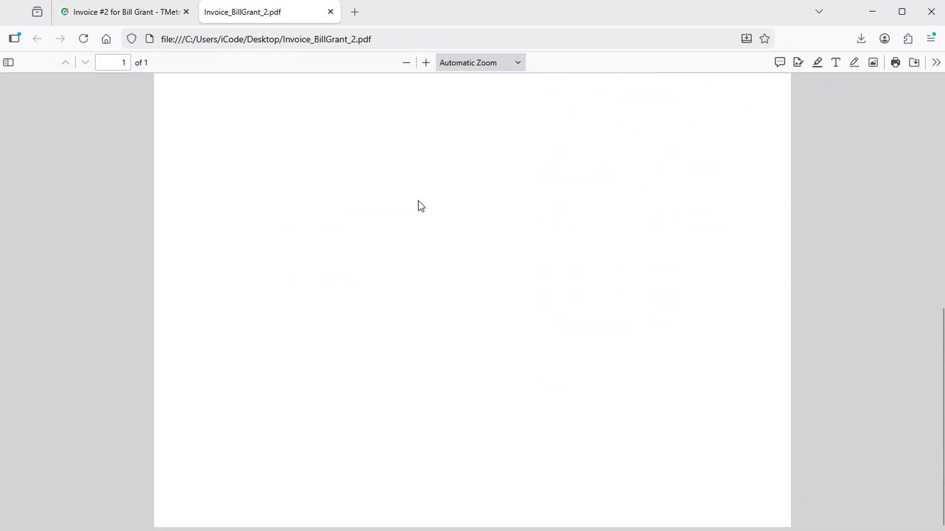
pyautogui.scroll(7, 418, 201)
pyautogui.scroll(1, 419, 201)
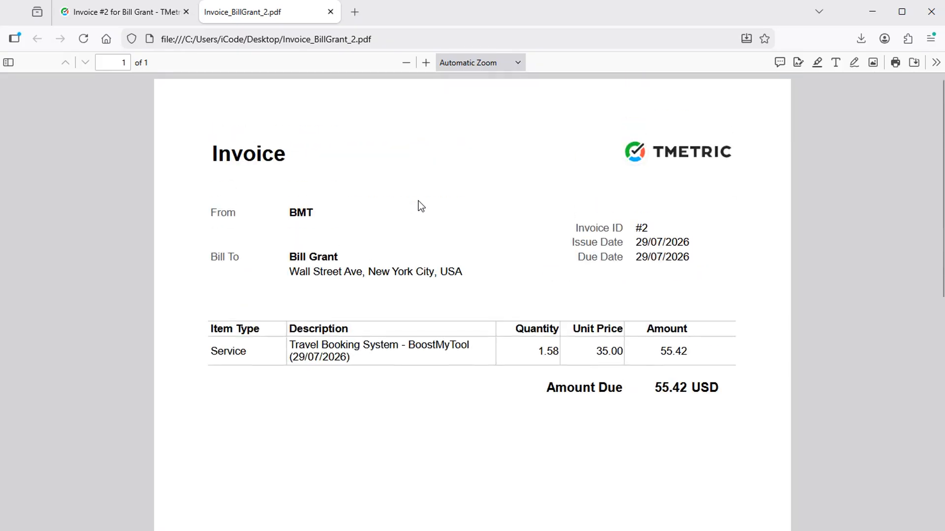
pyautogui.tripleClick(293, 228)
pyautogui.click(398, 229)
pyautogui.click(330, 11)
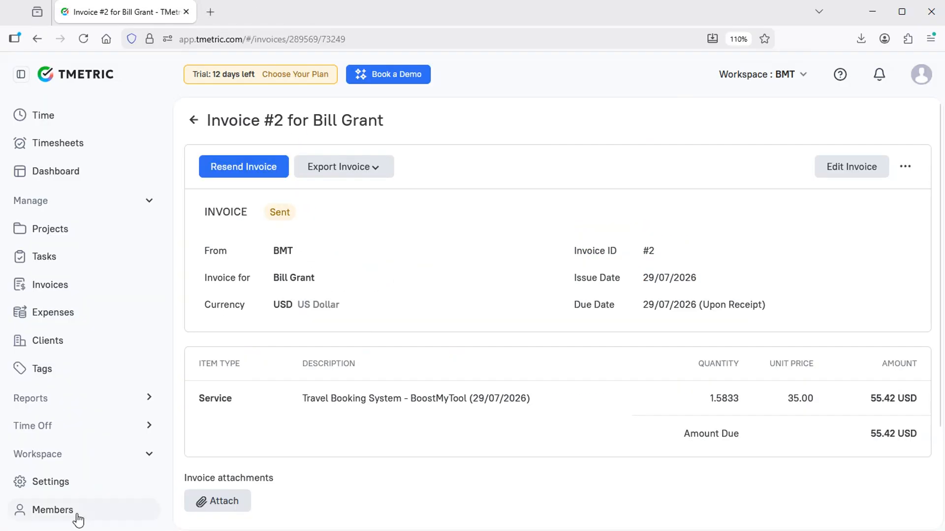
# Enter Times Square, New York, USA as the company address in workspace settings.
pyautogui.click(48, 488)
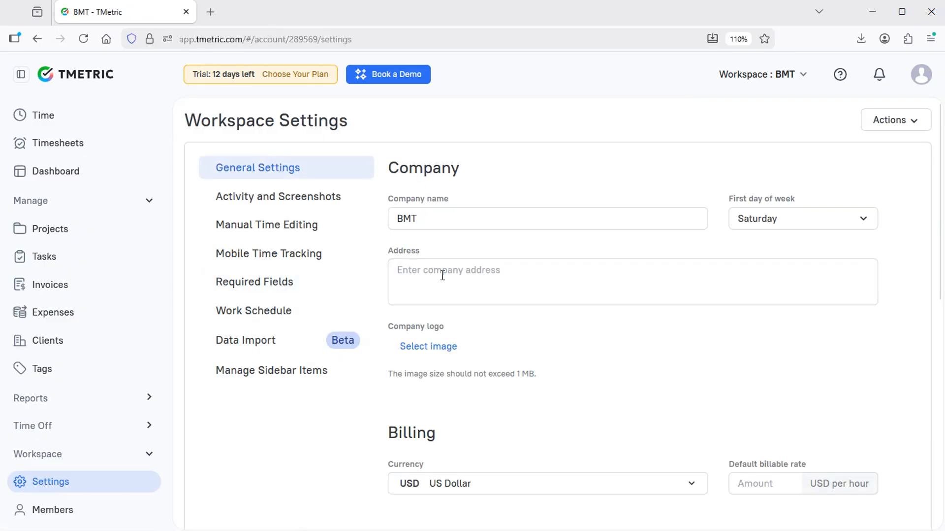
pyautogui.click(525, 270)
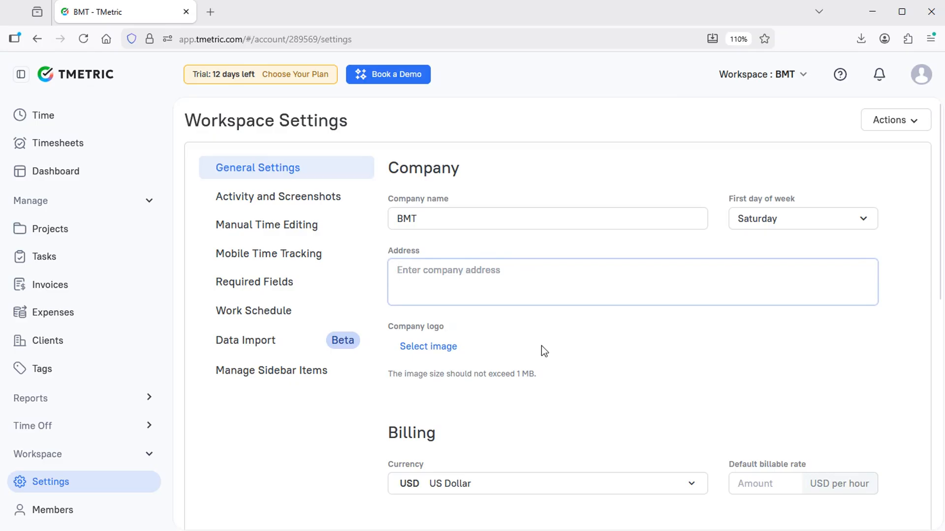
pyautogui.write('Times Square, New York, USA')
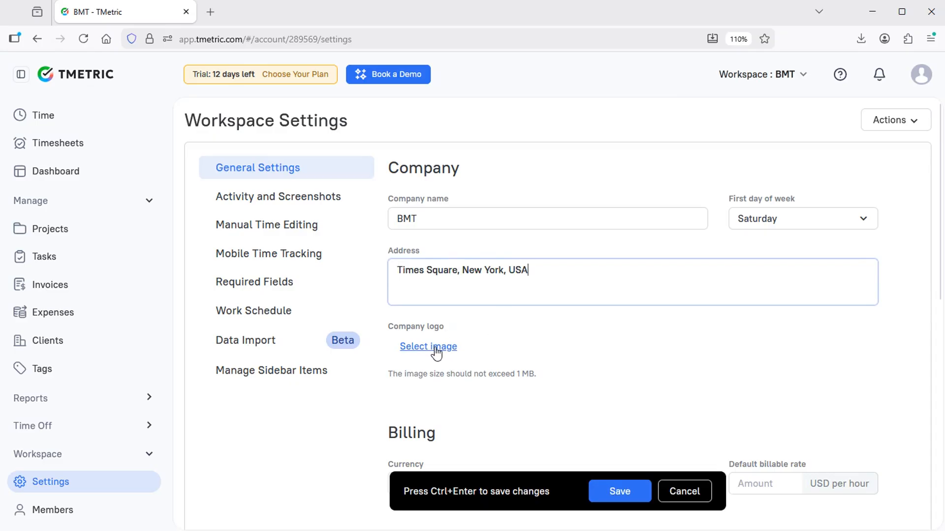
pyautogui.click(426, 347)
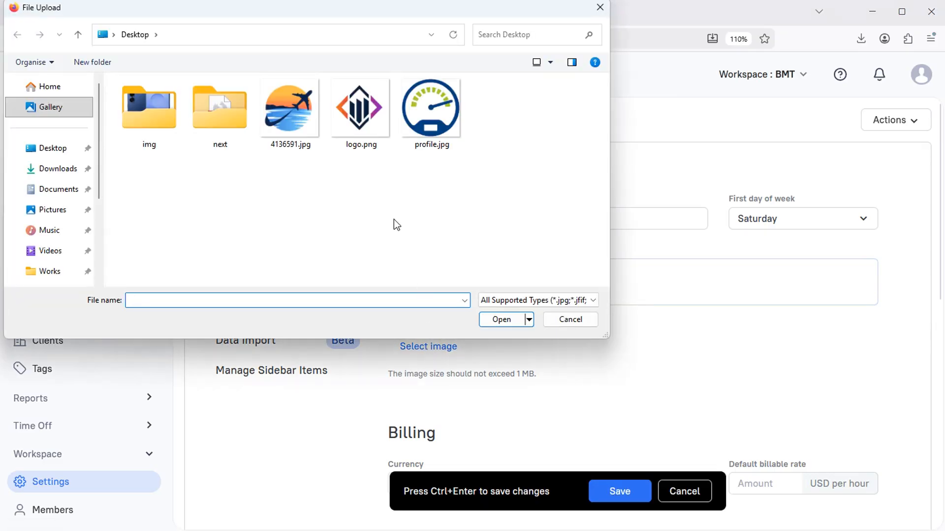
pyautogui.doubleClick(361, 108)
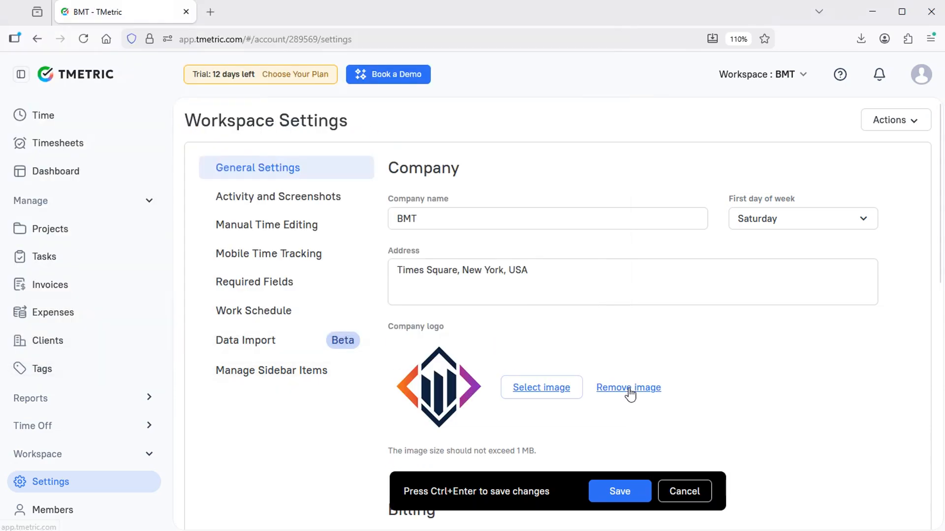
pyautogui.click(618, 498)
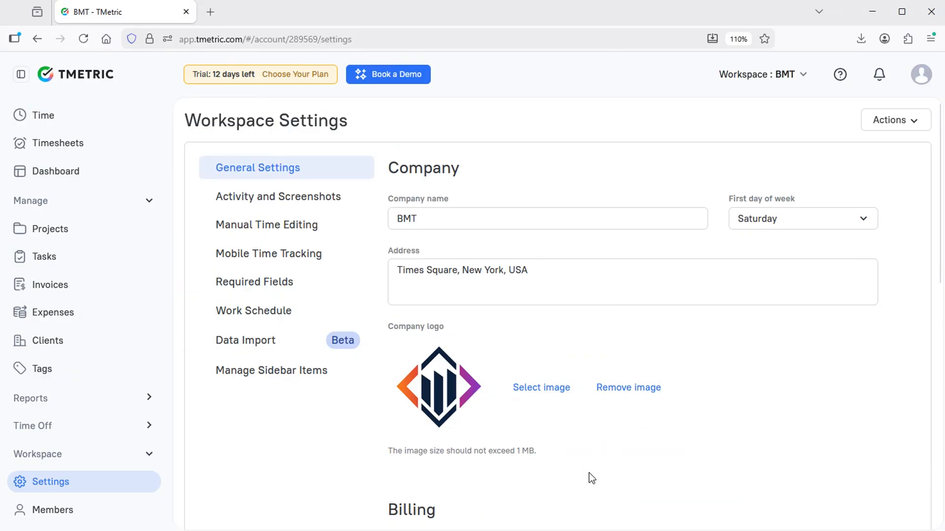
pyautogui.click(63, 290)
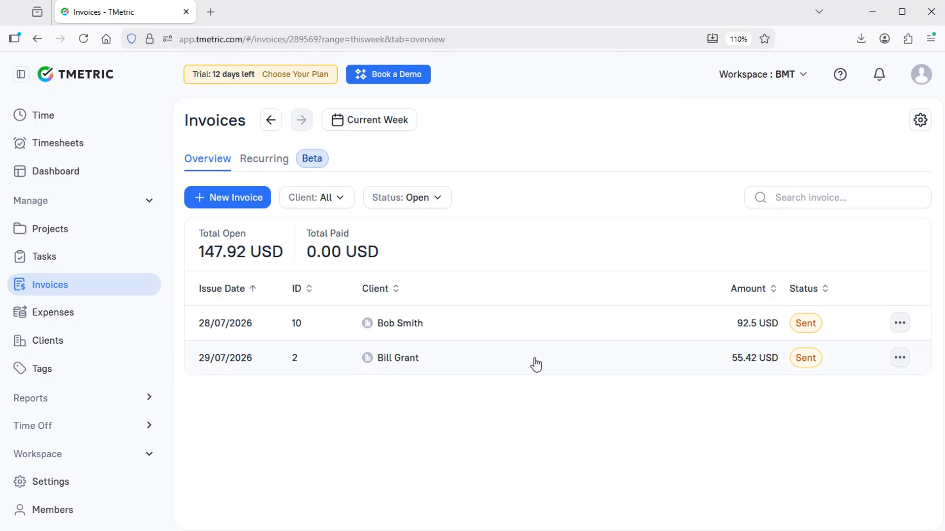
pyautogui.click(535, 359)
# Re-export invoice #2 to PDF, check the logo and Times Square address, then view My Time.
pyautogui.click(375, 168)
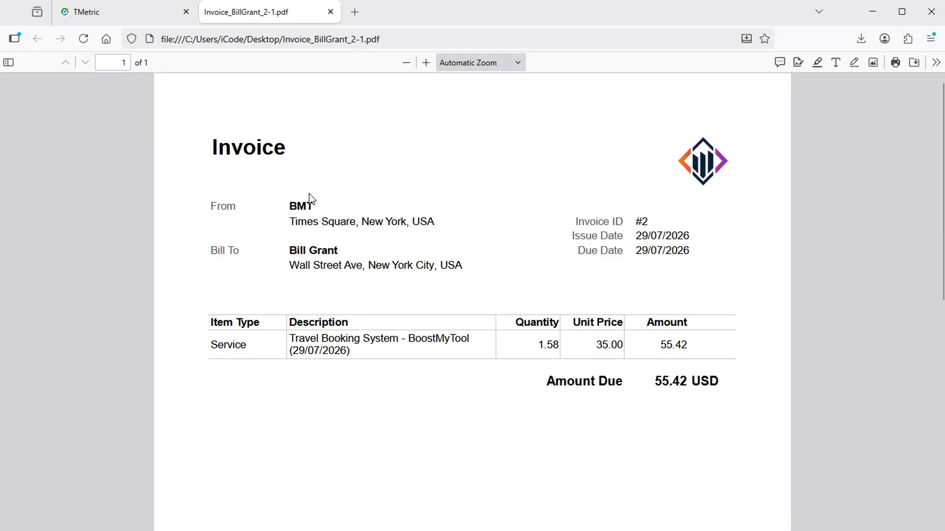
pyautogui.moveTo(292, 222); pyautogui.dragTo(436, 222)
pyautogui.click(449, 196)
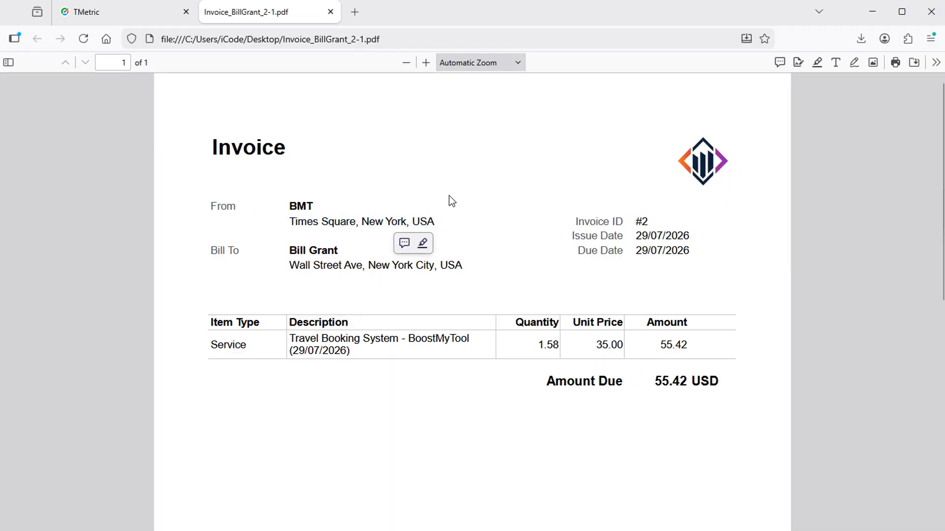
pyautogui.scroll(1, 449, 196)
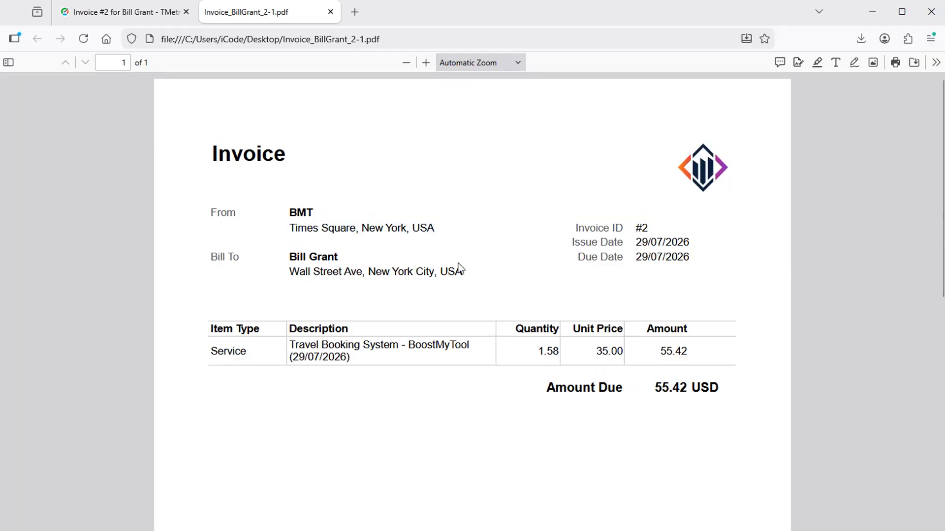
pyautogui.click(331, 14)
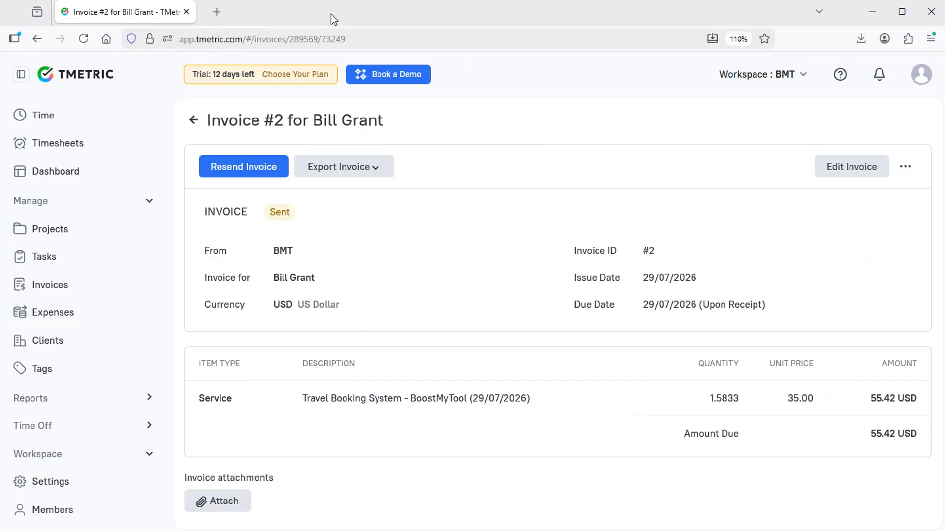
pyautogui.click(43, 118)
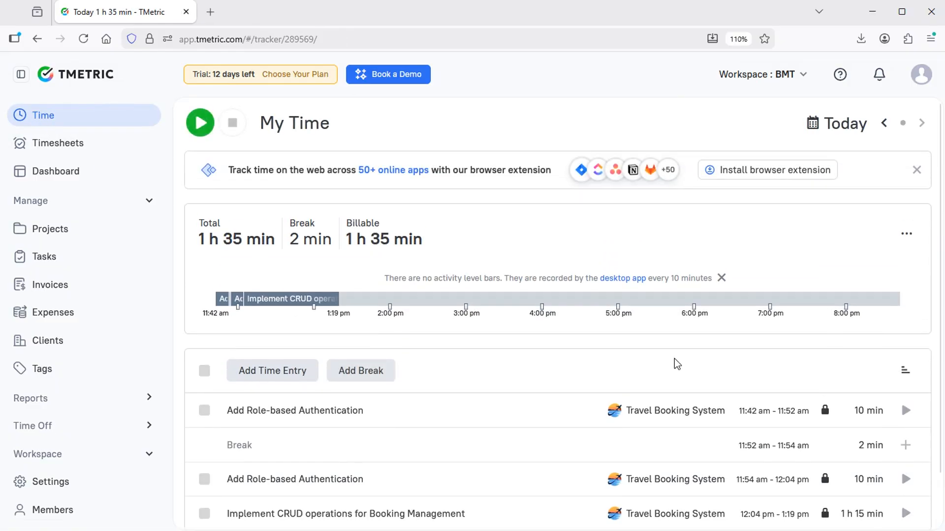
pyautogui.scroll(-1, 677, 364)
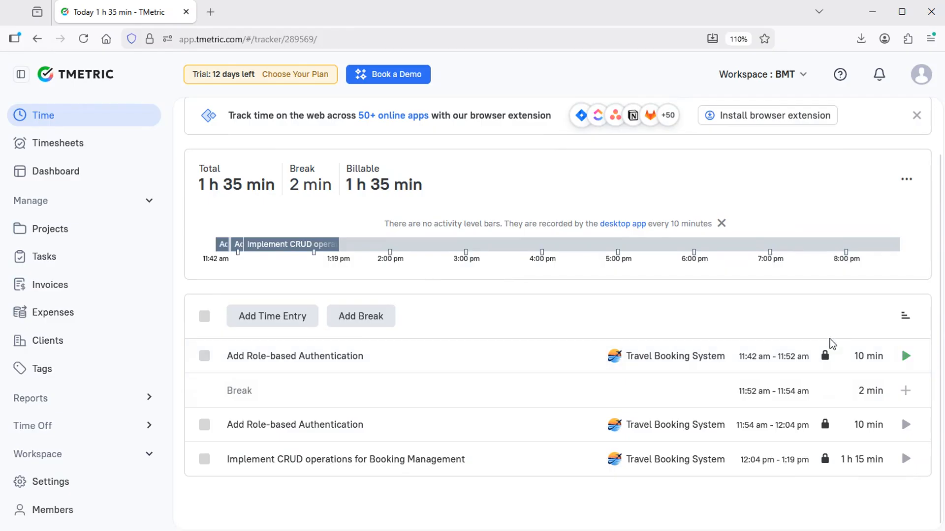